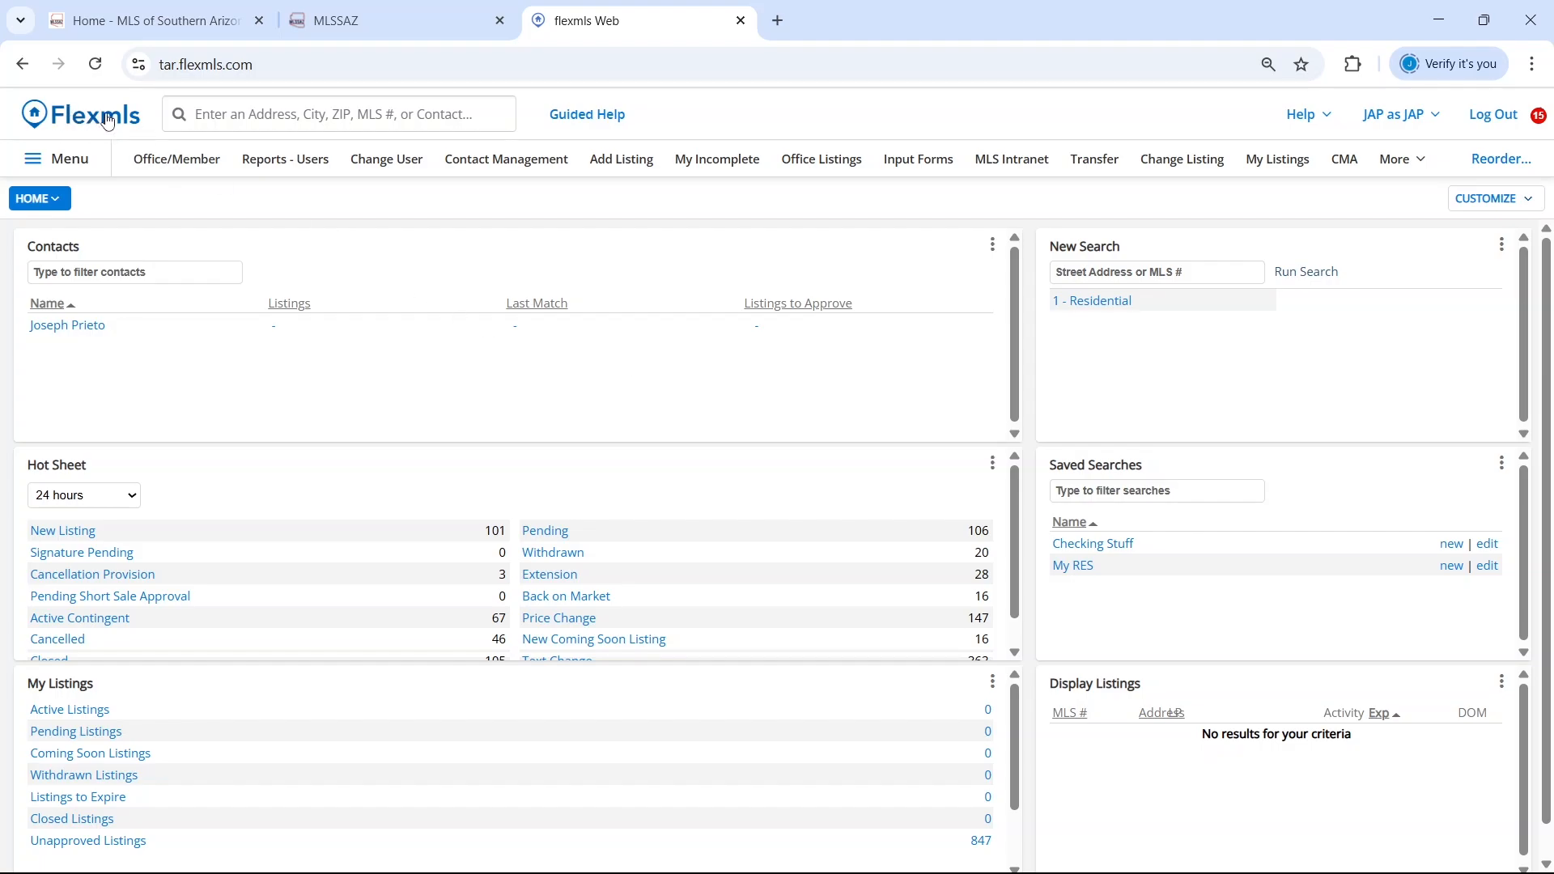
Step: Open the Copy function for duplicating an existing listing
click(66, 168)
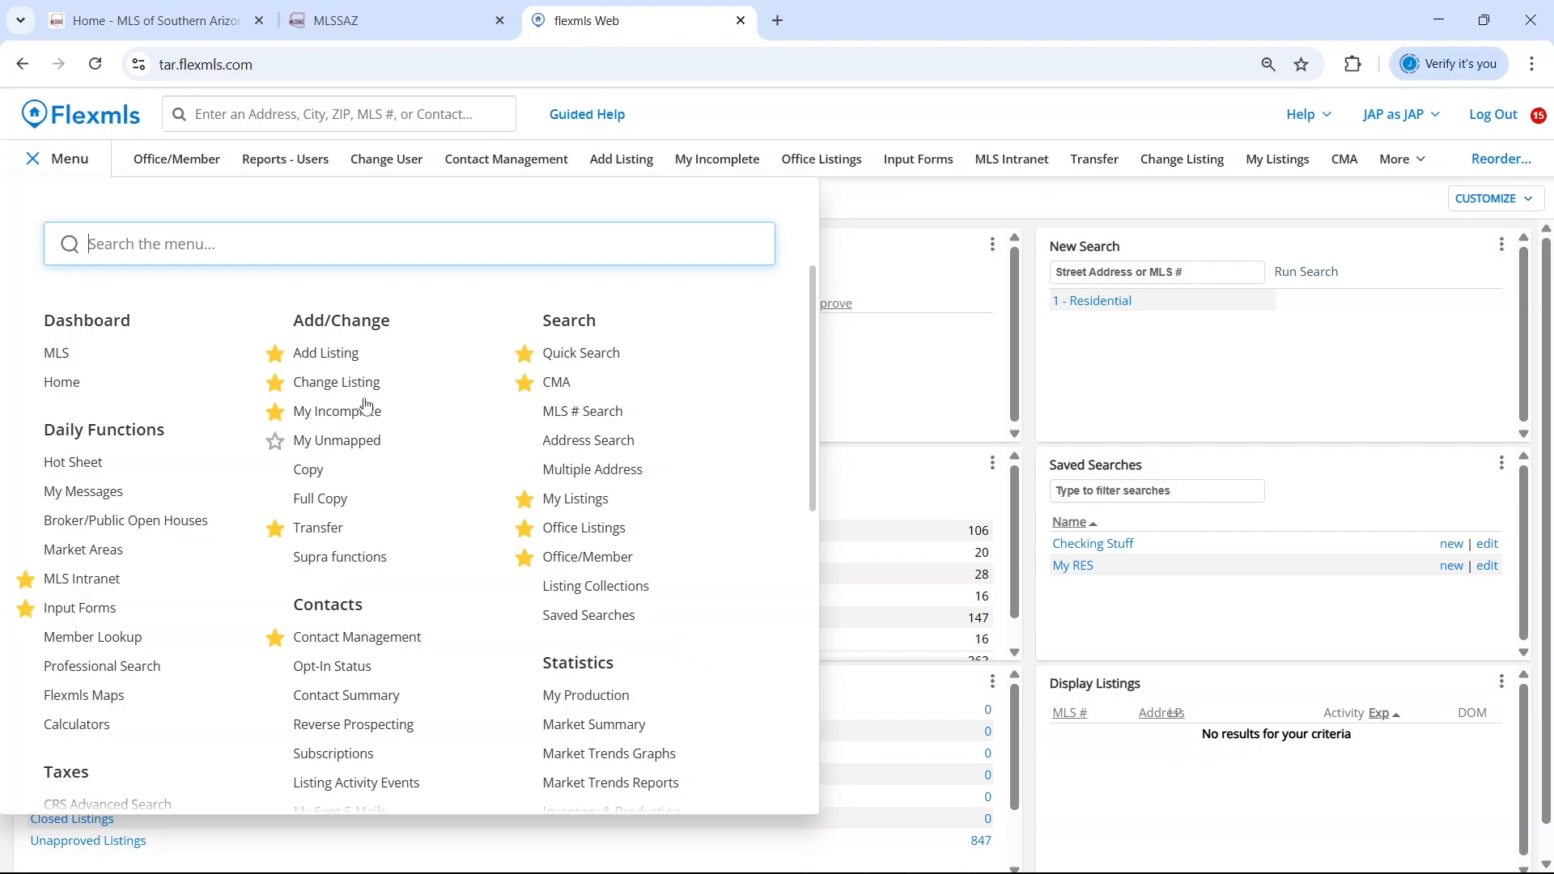
triple_click(338, 323)
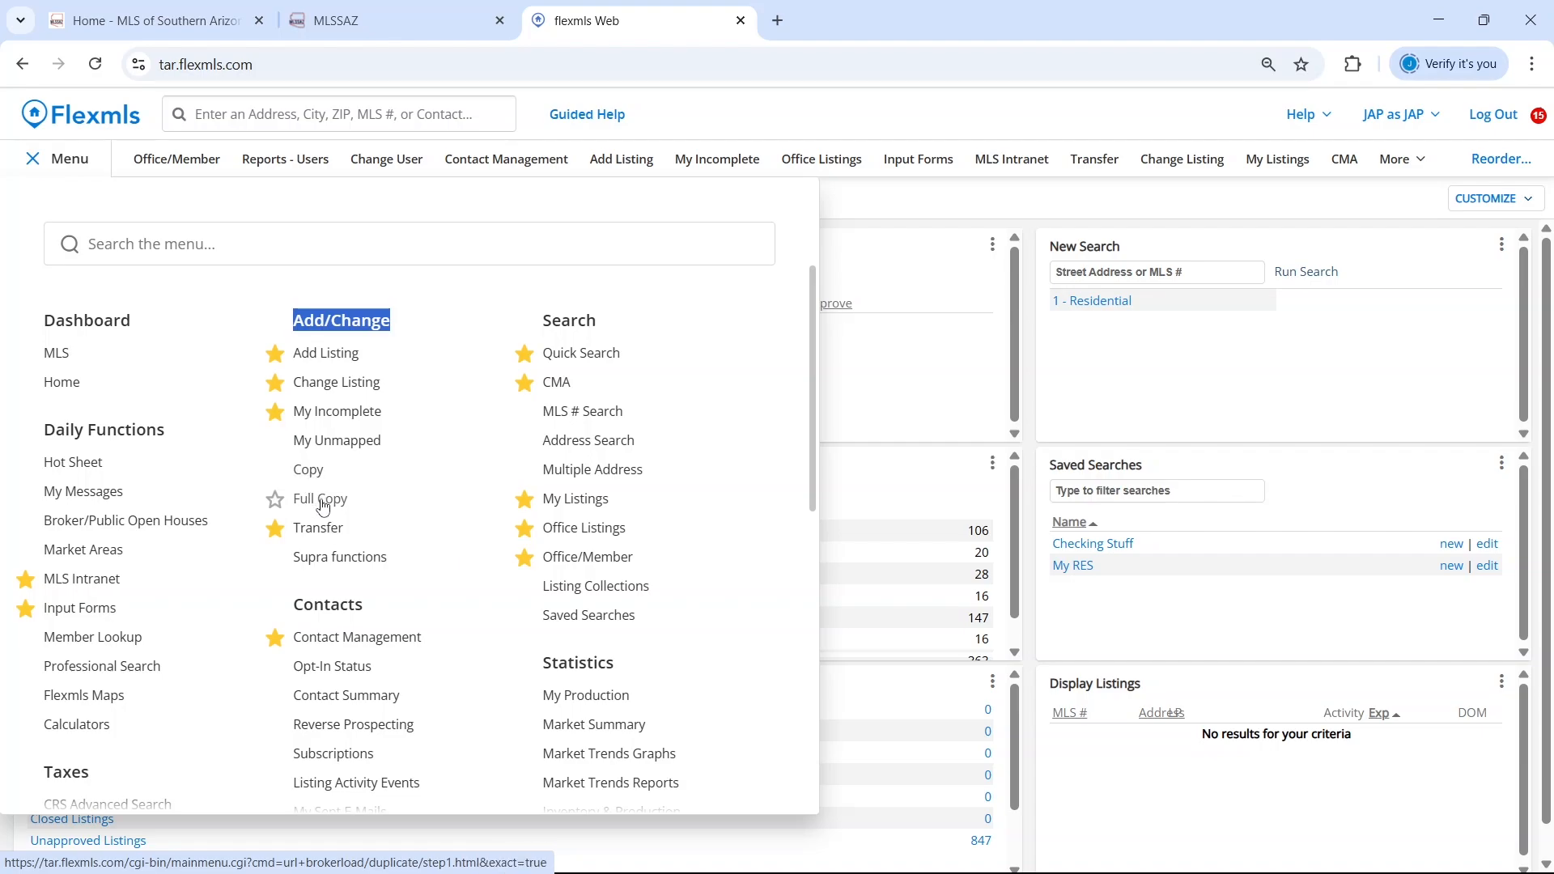
click(313, 479)
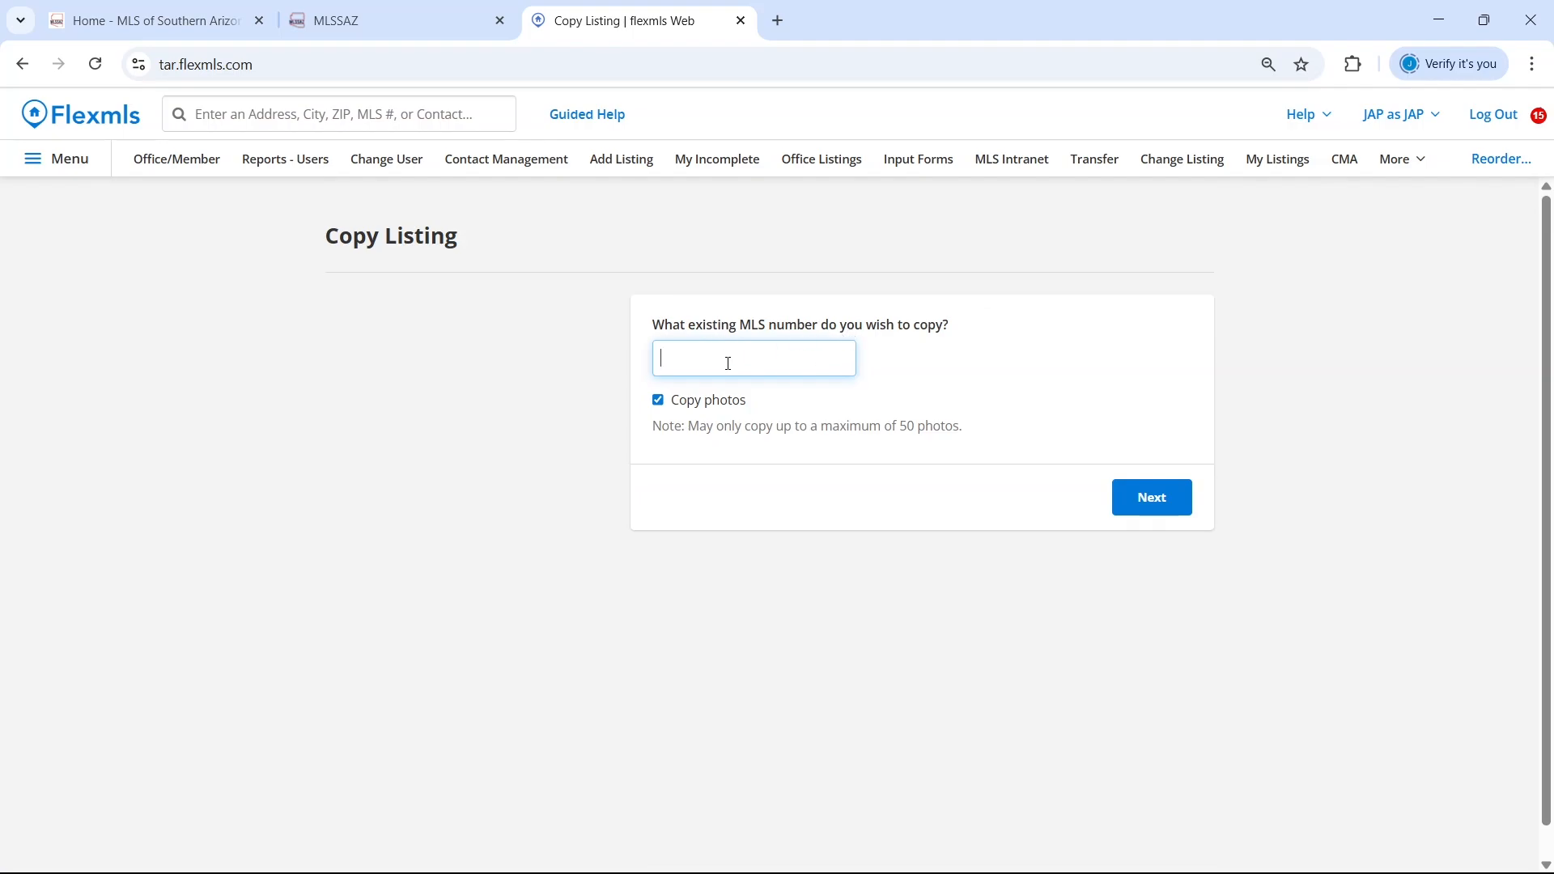
Step: Start a copy of MLS number 22430734 with the photos excluded
click(670, 405)
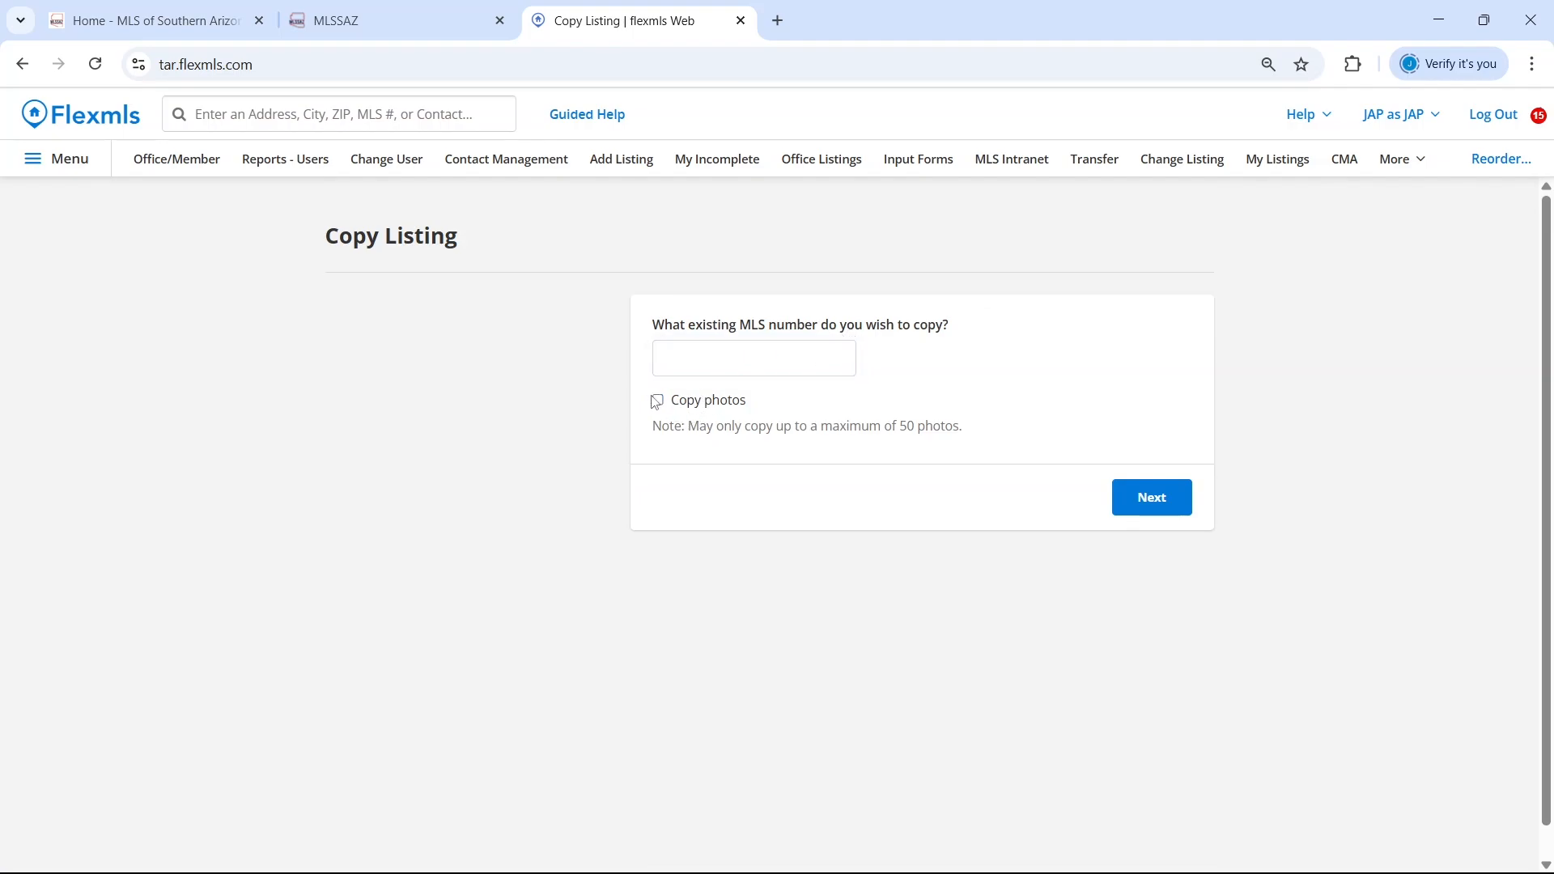
click(657, 403)
click(662, 407)
click(660, 403)
click(660, 403)
click(714, 353)
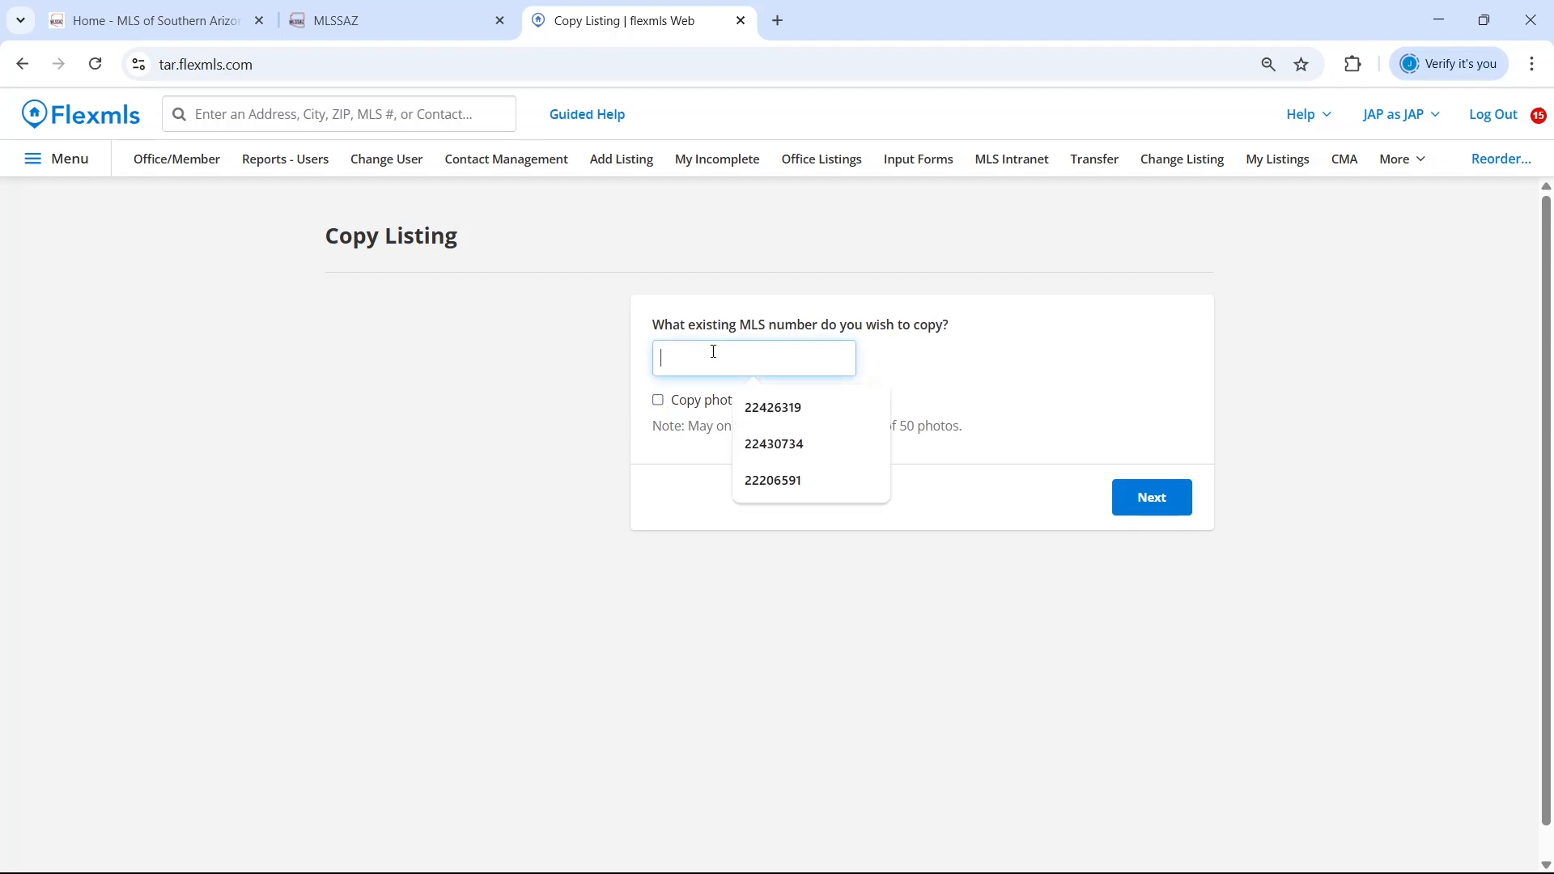
click(769, 444)
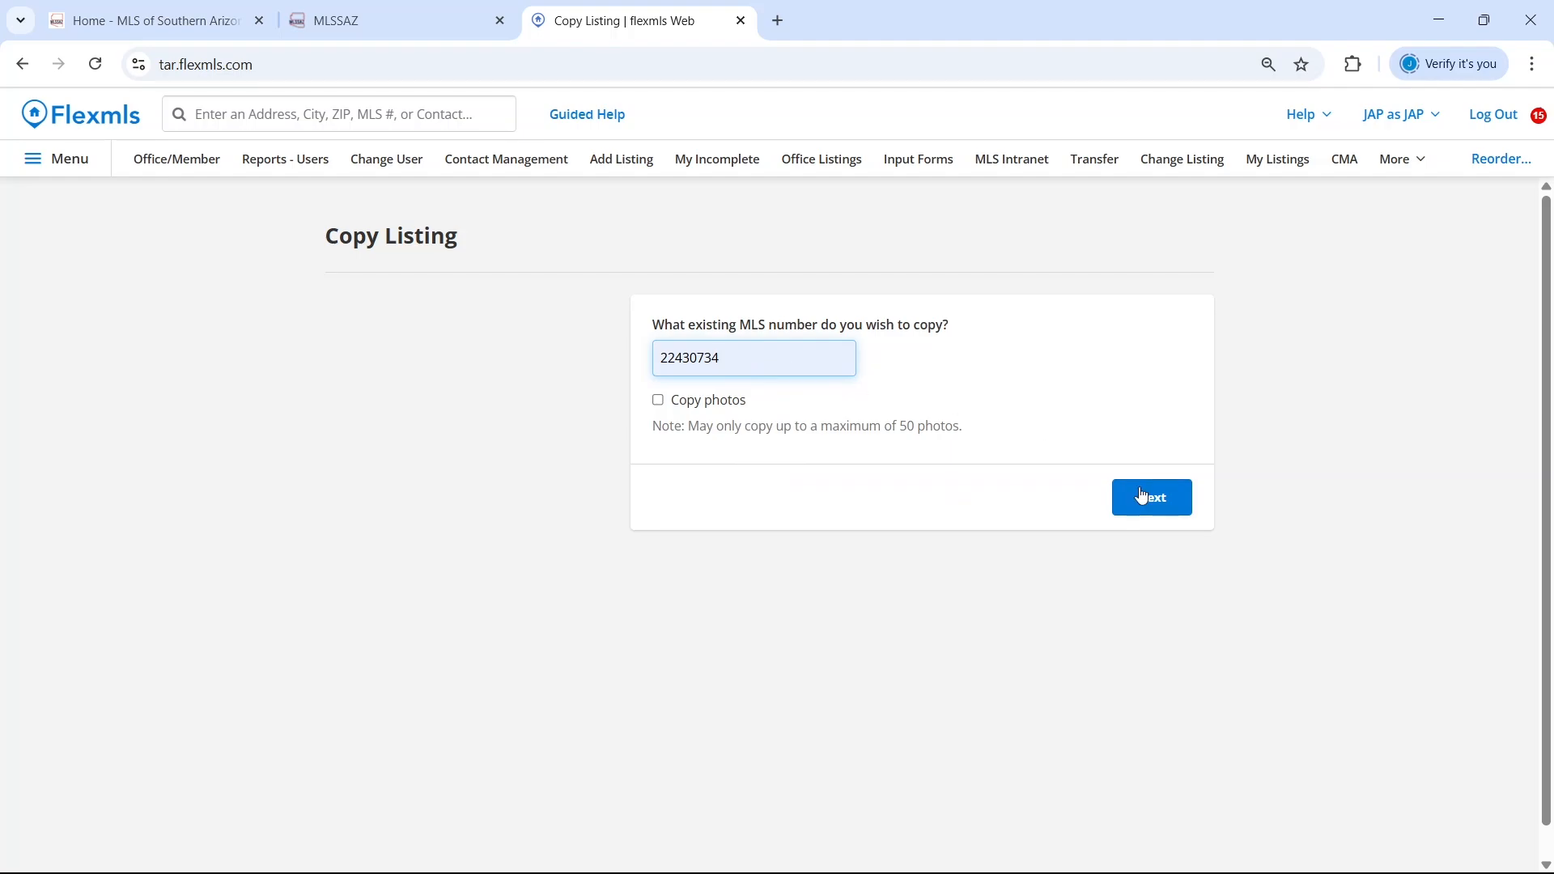
click(1160, 508)
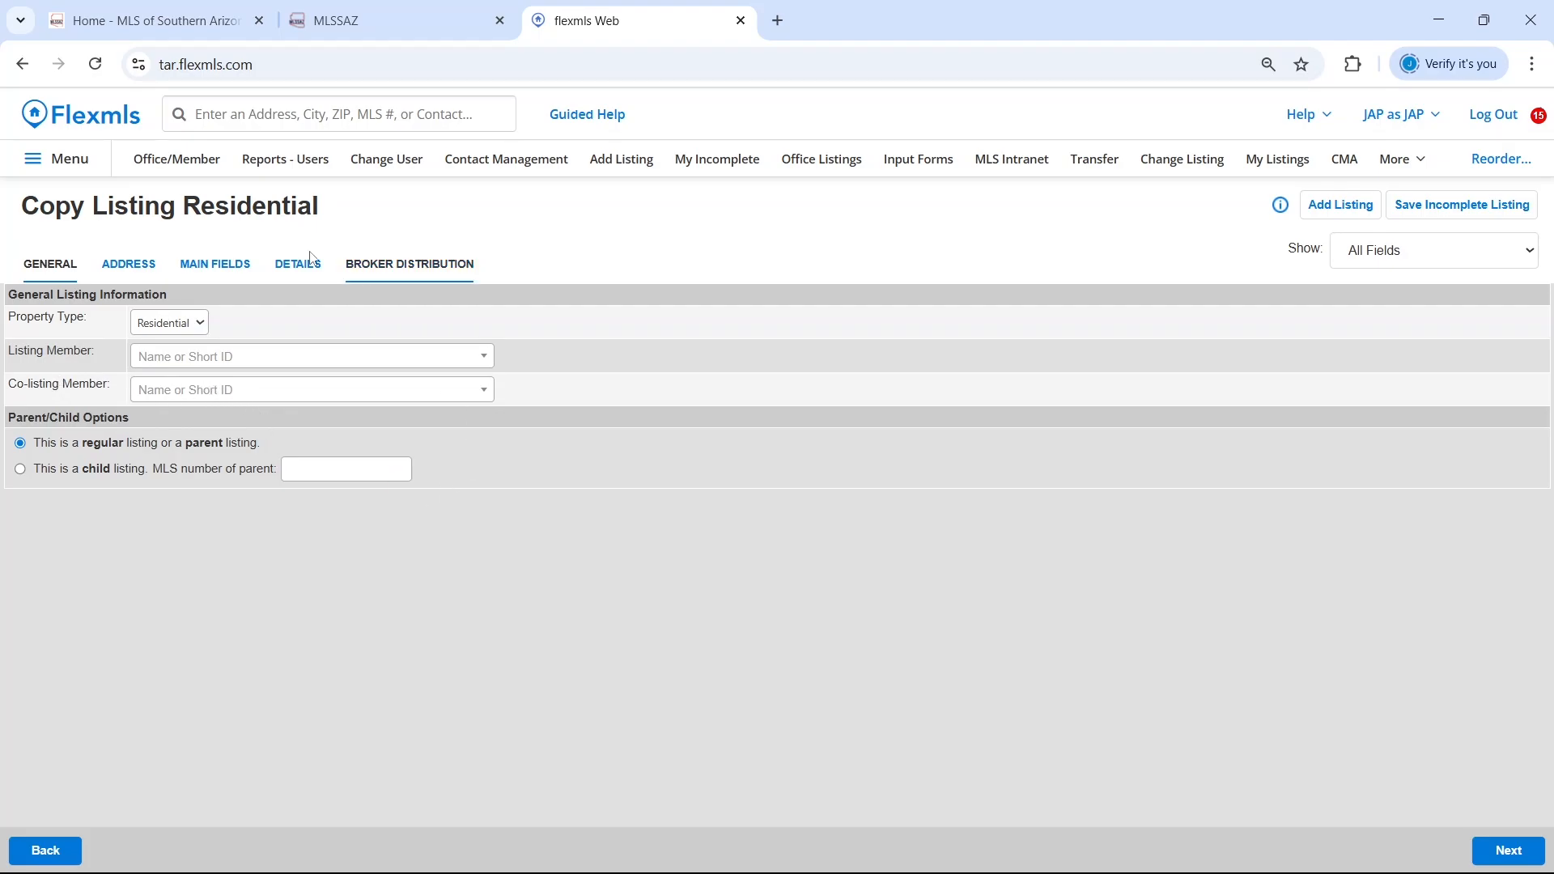
Step: Verify the listing's address using a slightly shifted map pin, keeping the entered address and continuing despite the duplicate listing
click(129, 266)
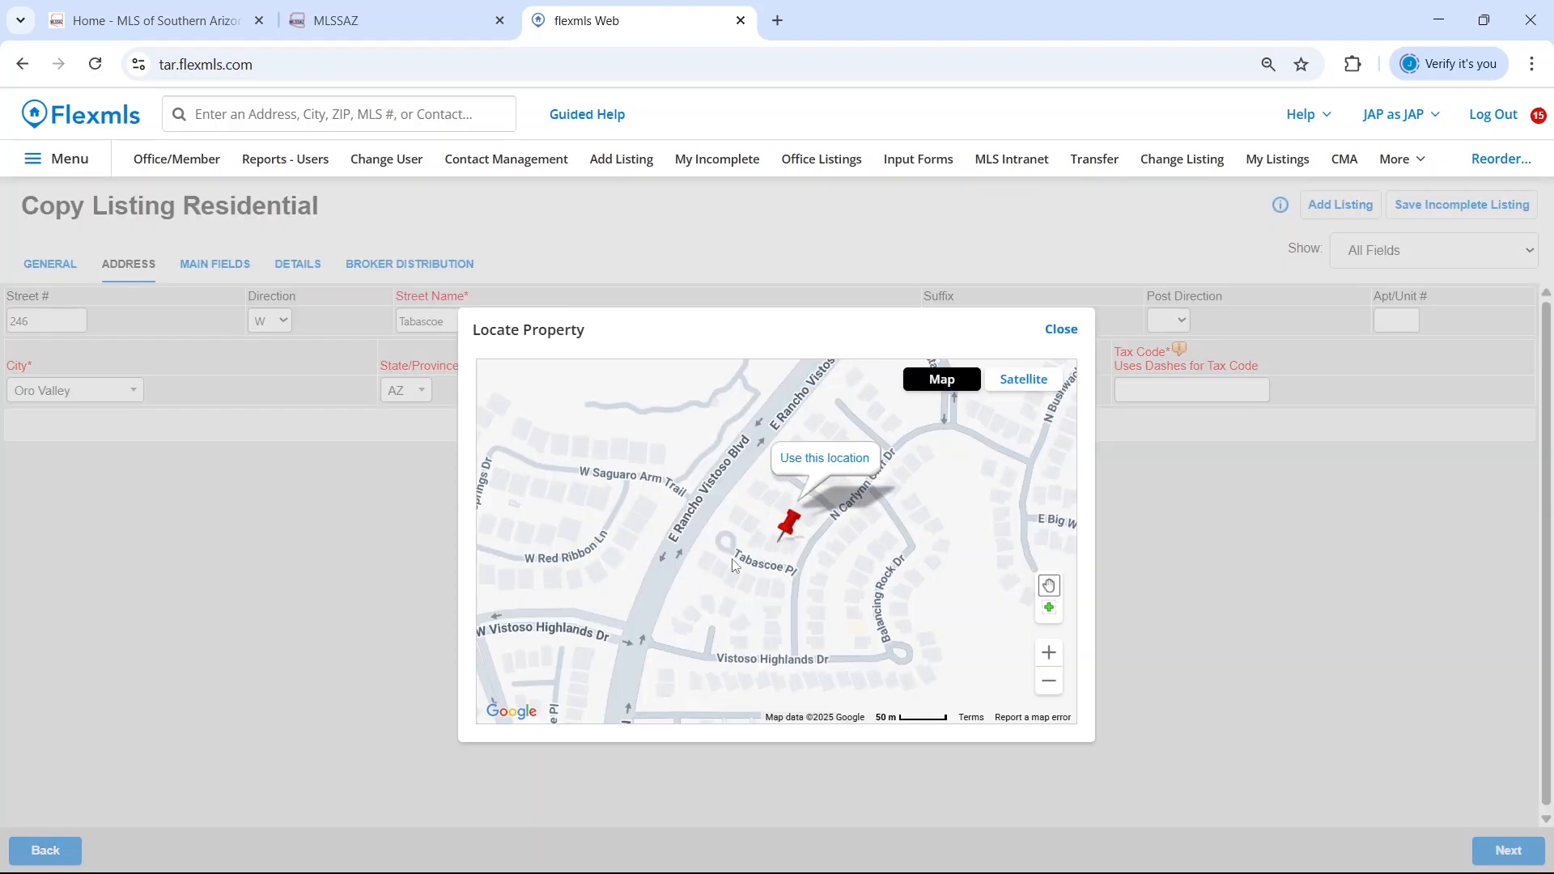
mouse_move(789, 525)
mouse_down()
mouse_move(769, 520)
mouse_move(791, 511)
mouse_move(746, 536)
mouse_move(782, 526)
mouse_up()
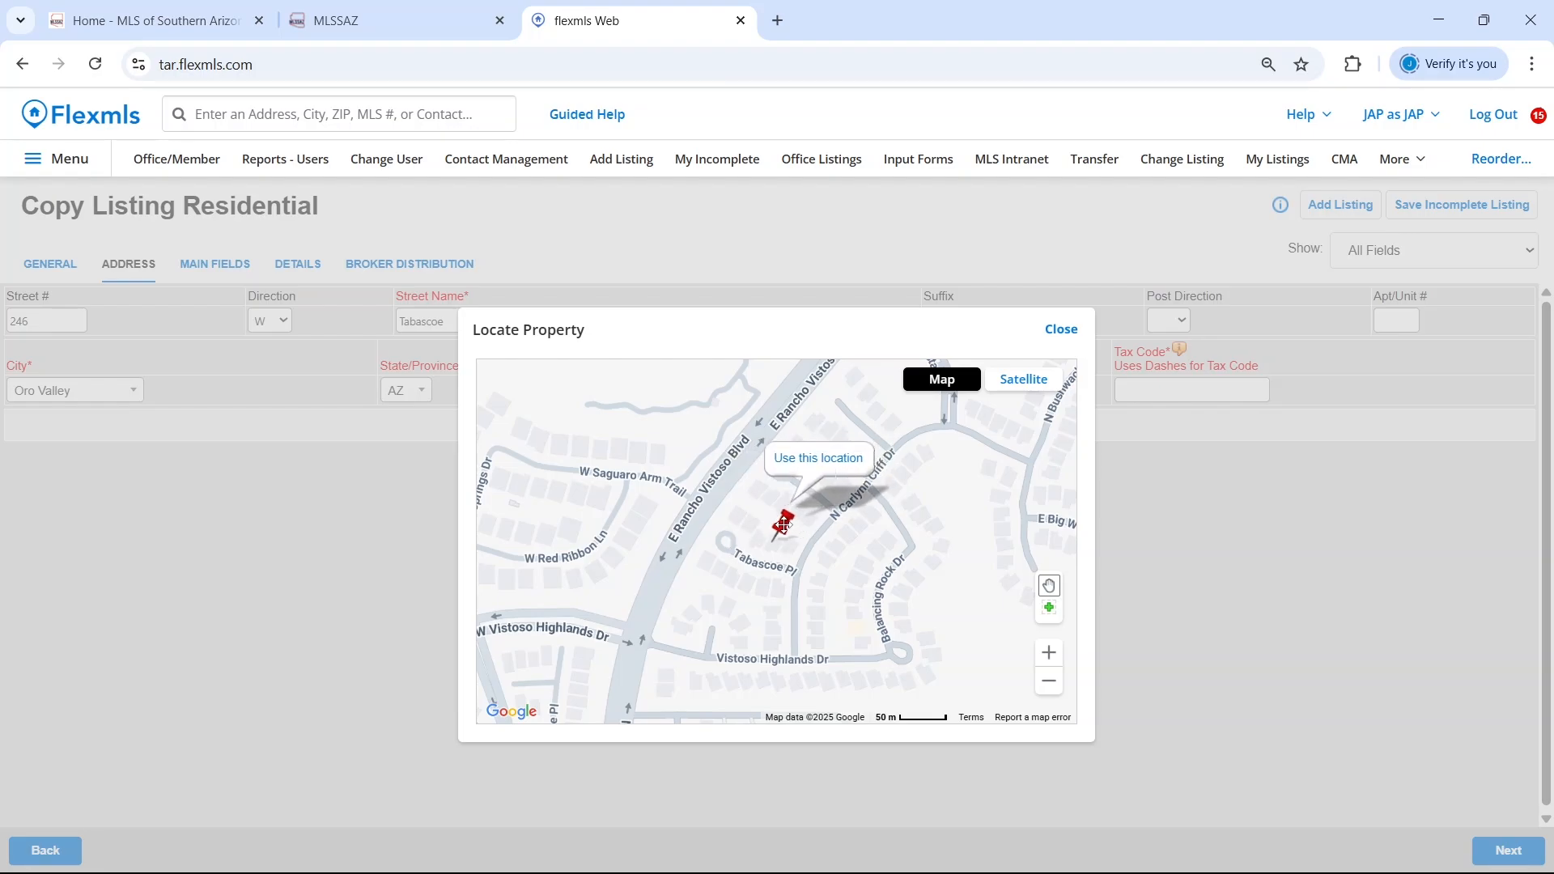
click(824, 466)
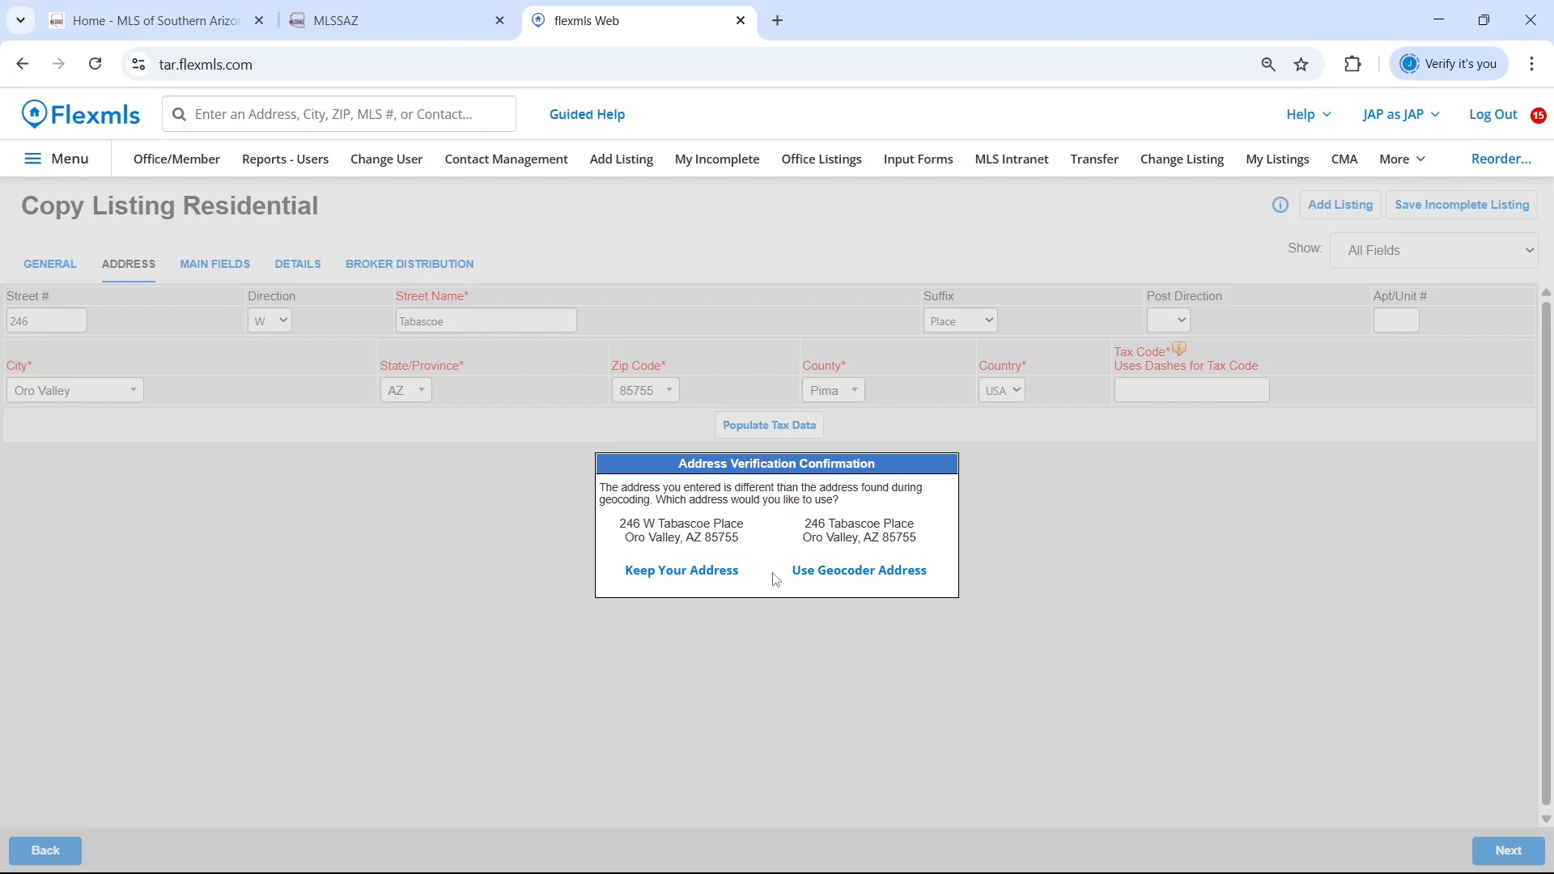
click(663, 570)
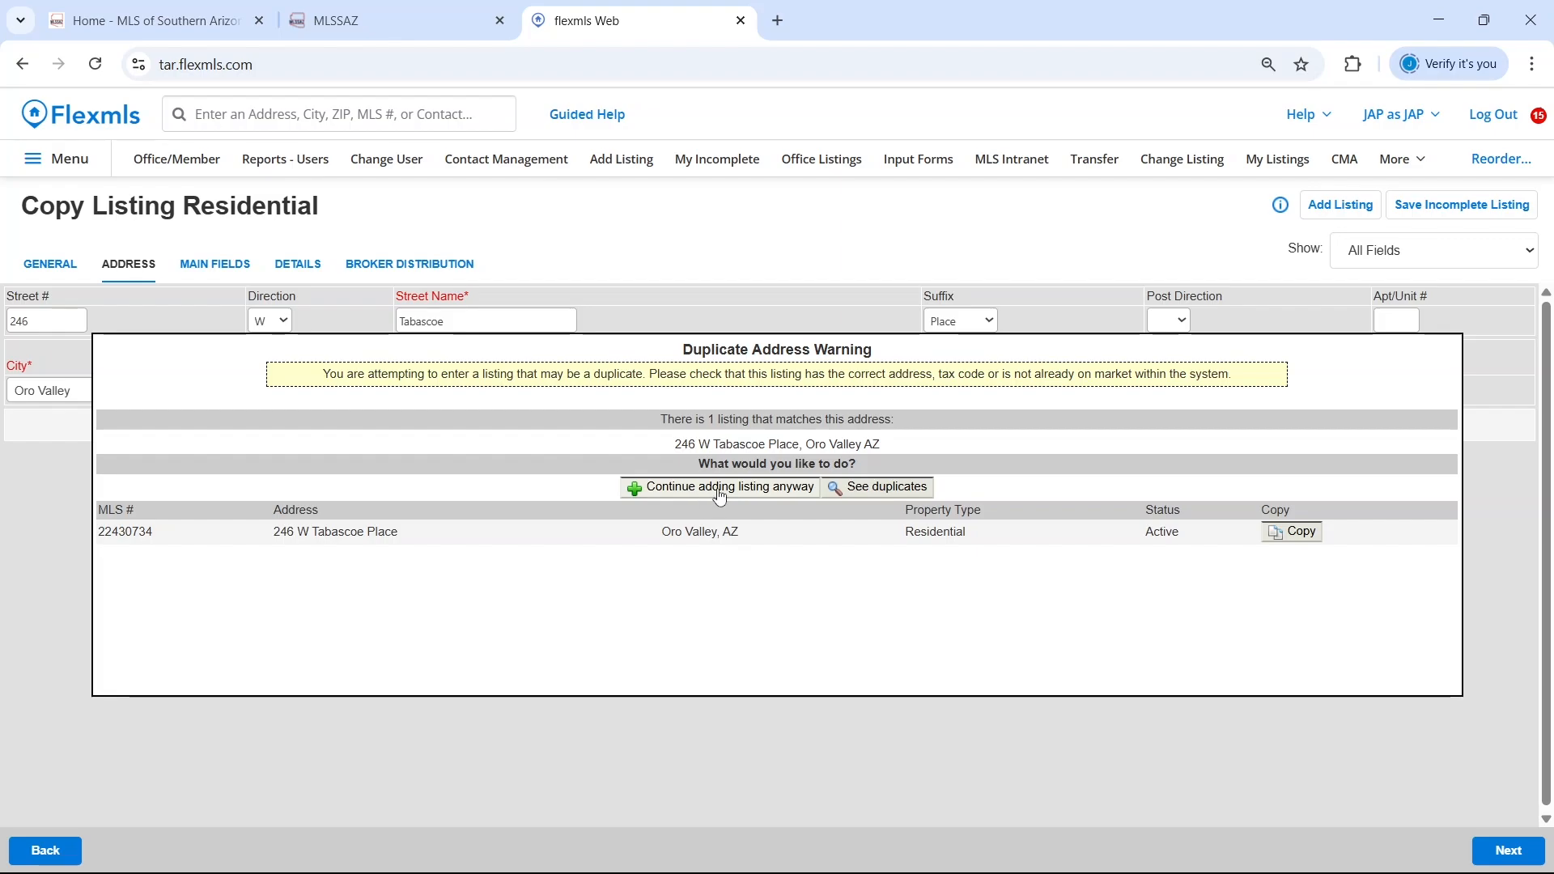
click(756, 490)
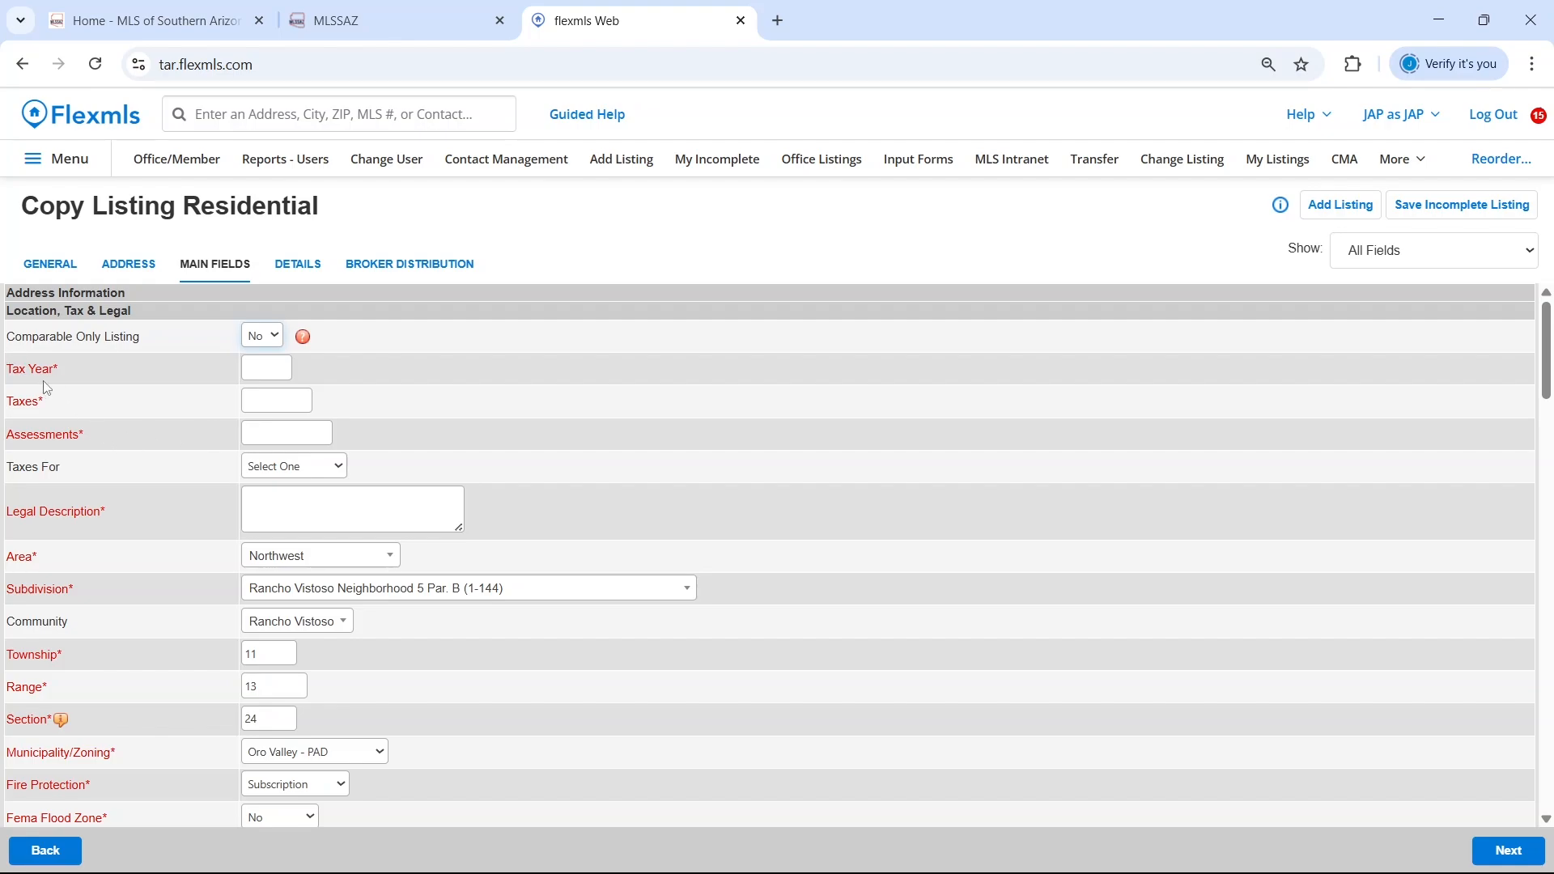
Step: Review the copied listing's main fields, from tax and location data through contract, property and school information to the remarks
scroll(107, 389, down, 3)
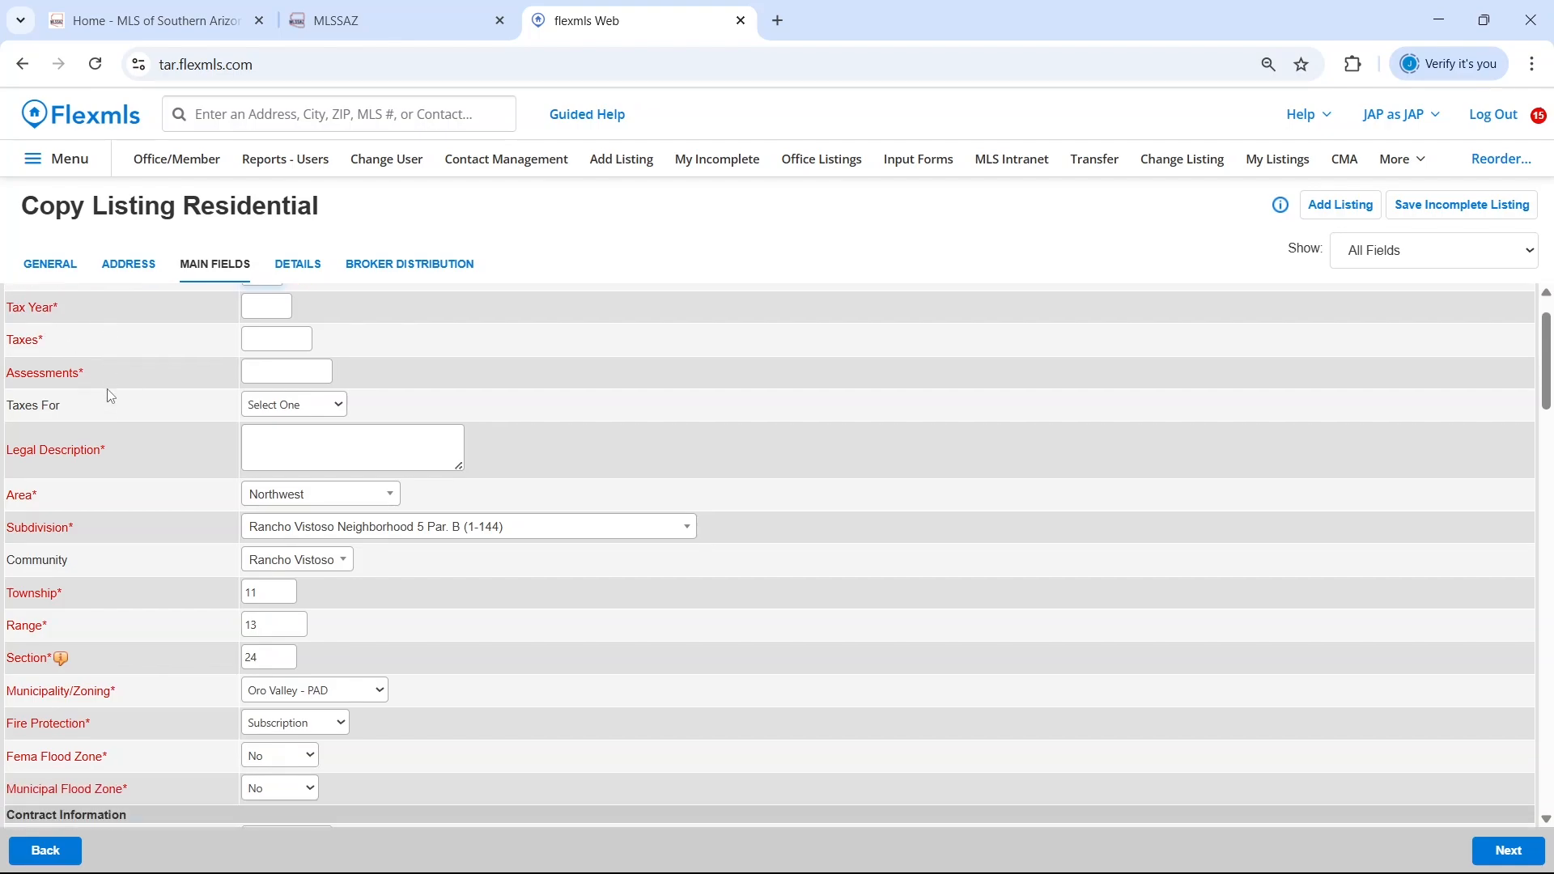
scroll(111, 396, down, 1)
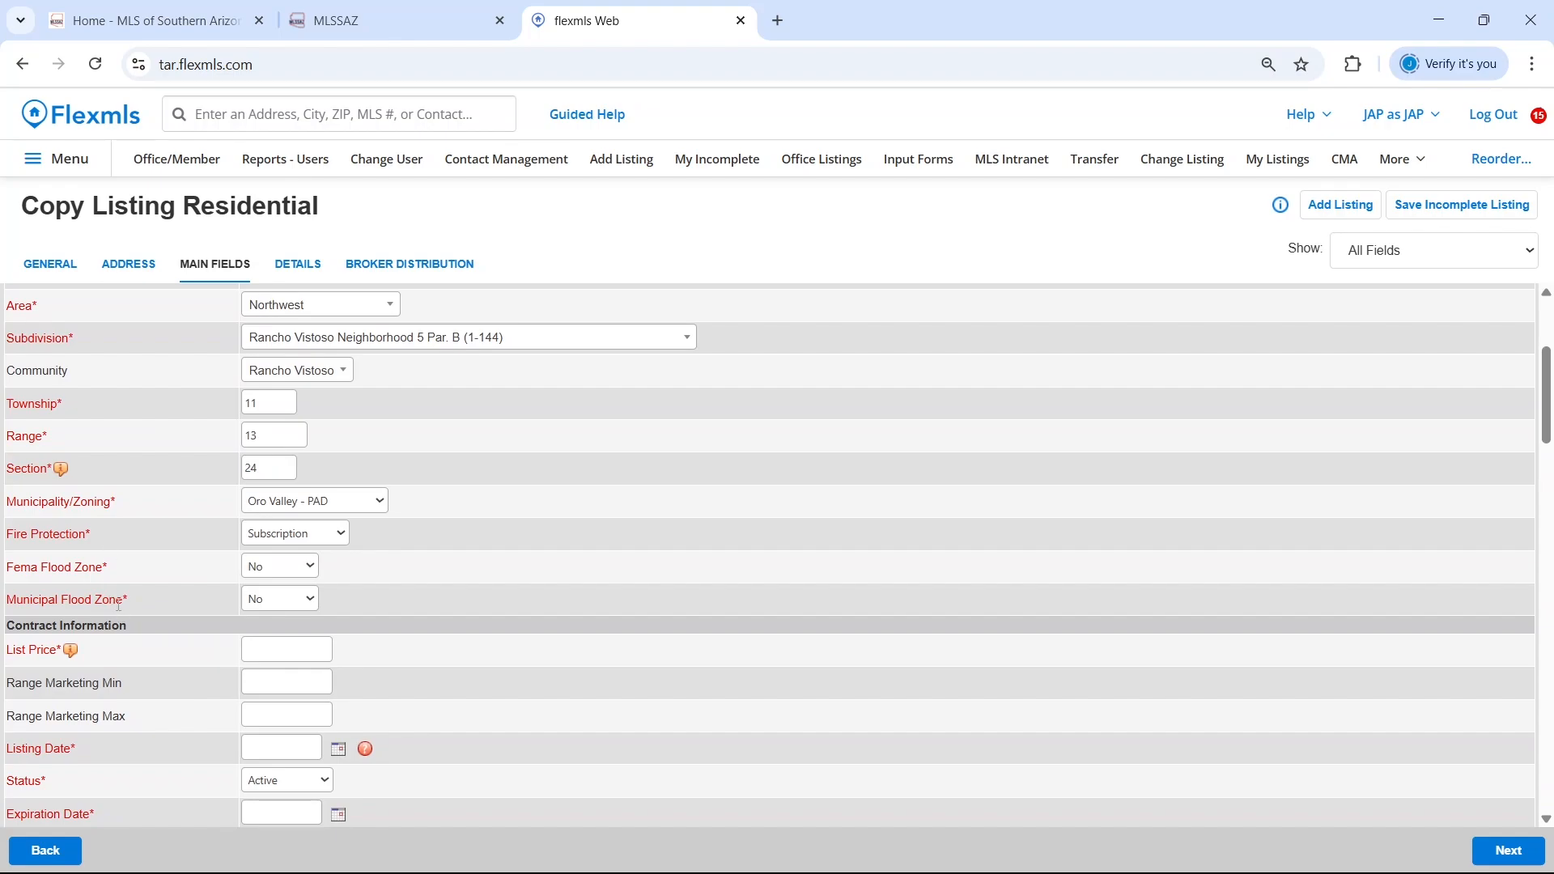
scroll(163, 454, up, 2)
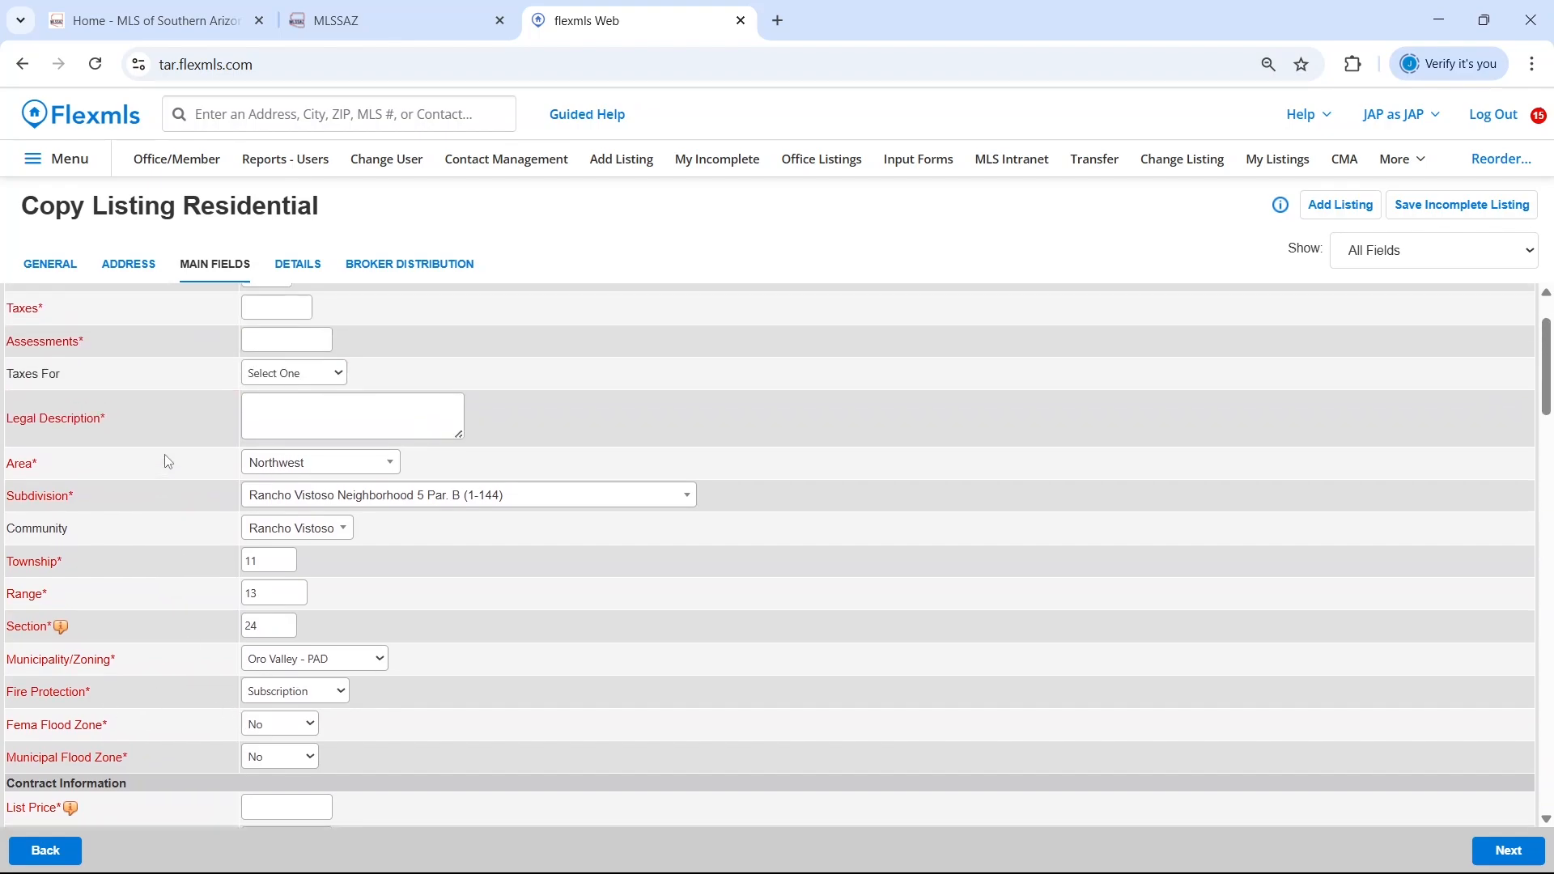
scroll(166, 474, down, 5)
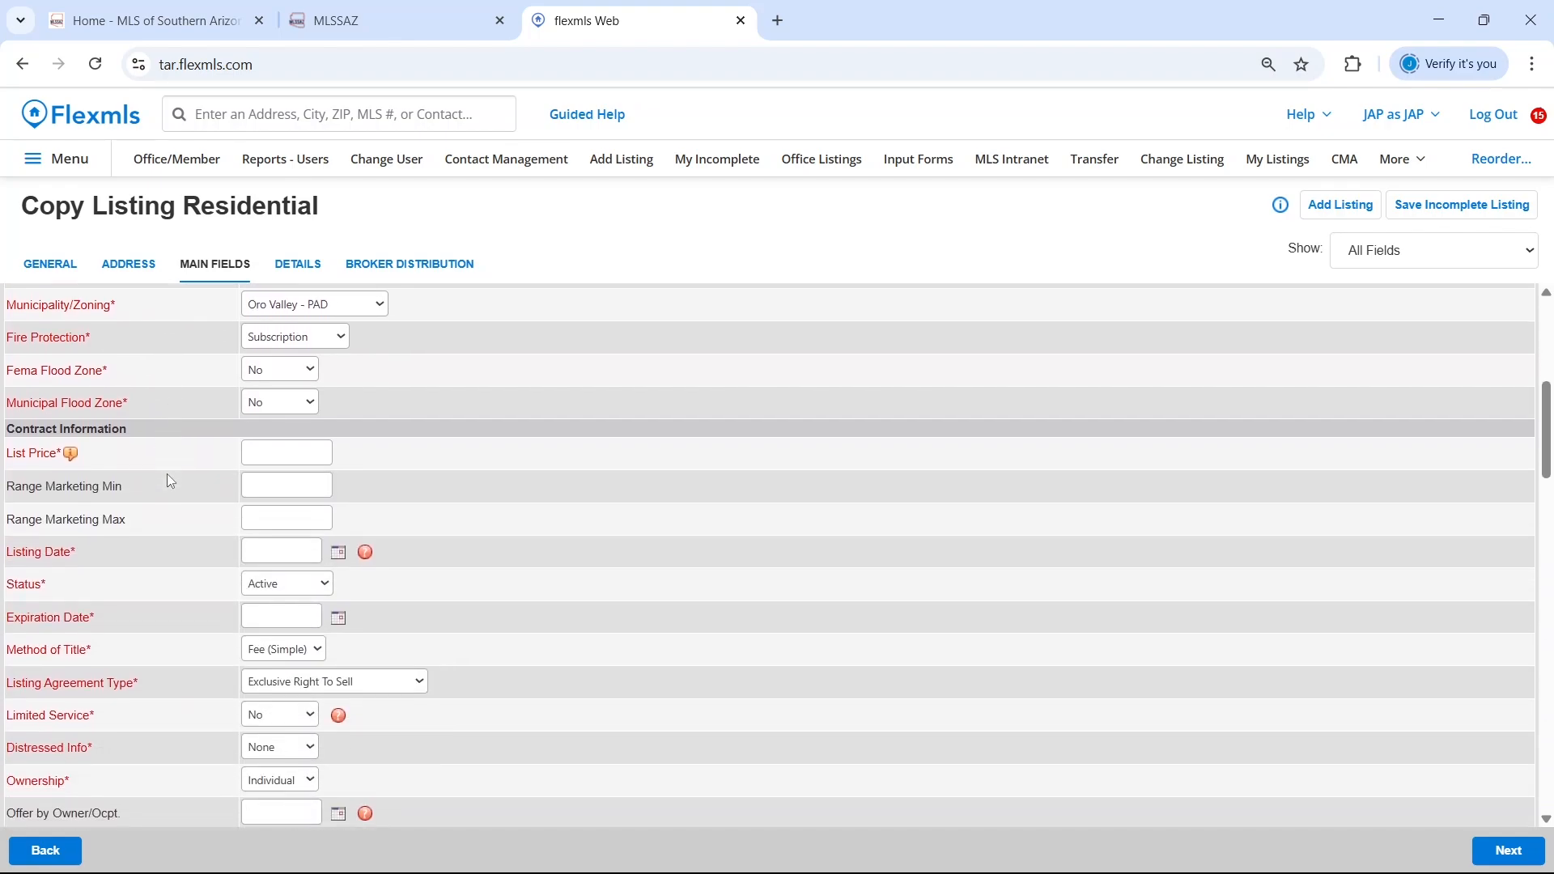
scroll(169, 478, up, 4)
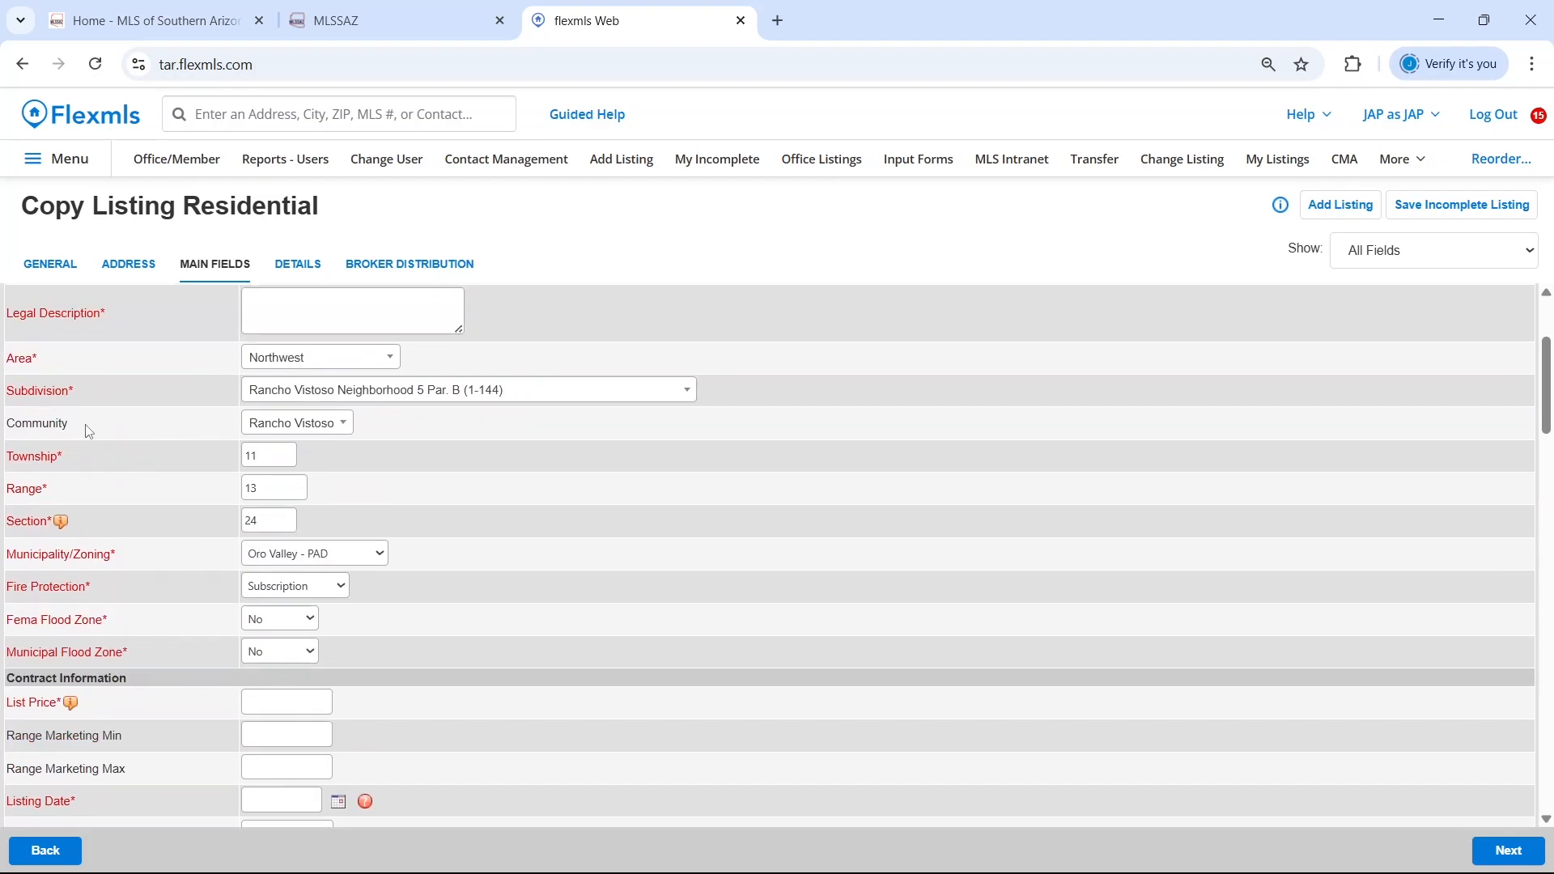
scroll(159, 541, down, 2)
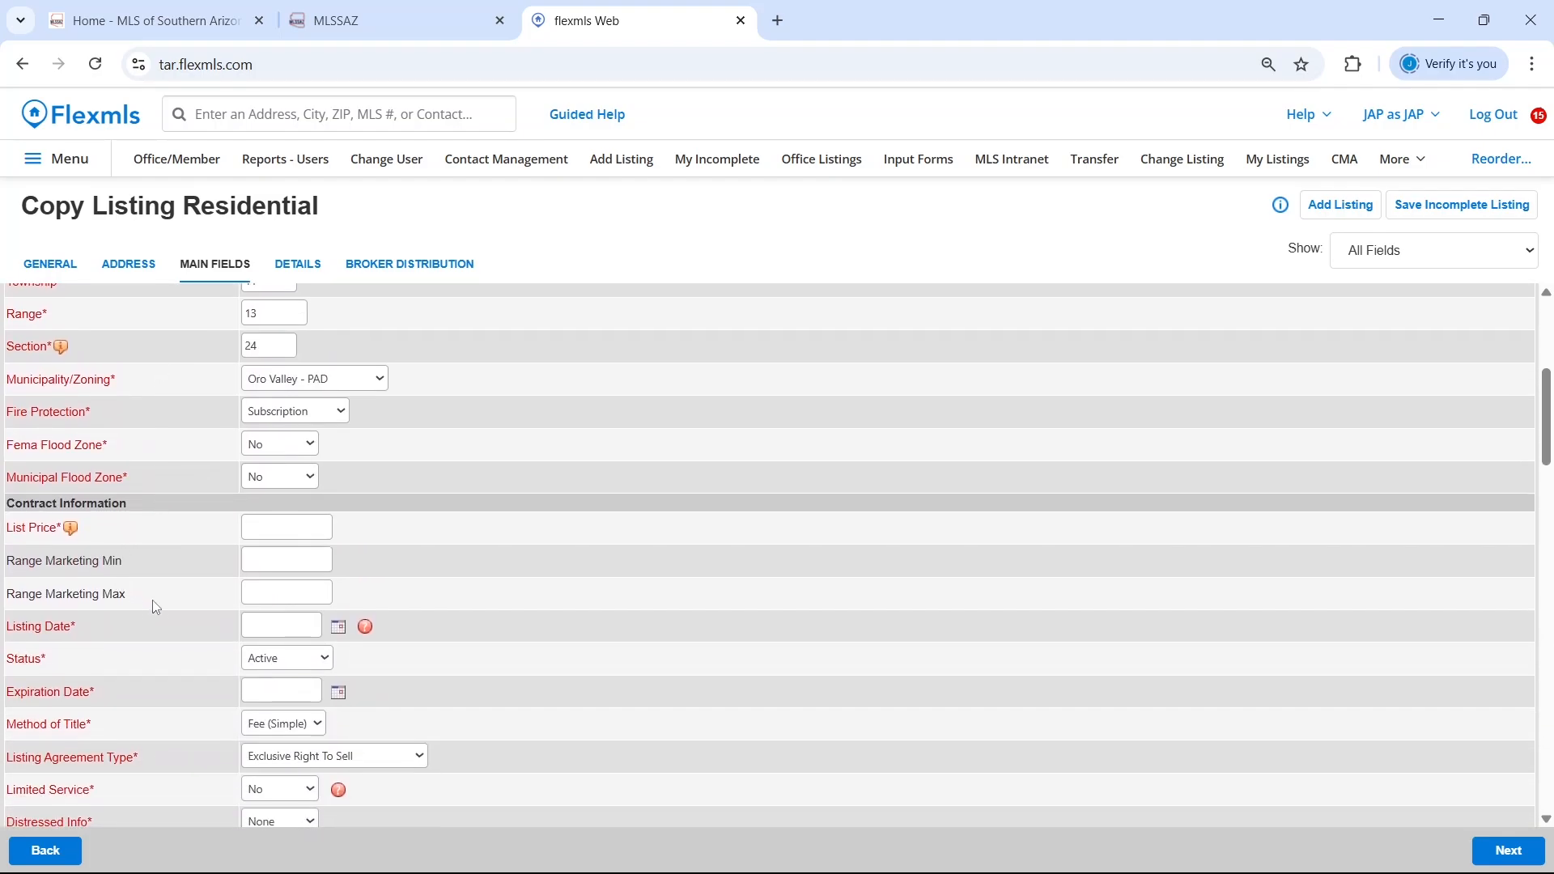
scroll(198, 562, down, 12)
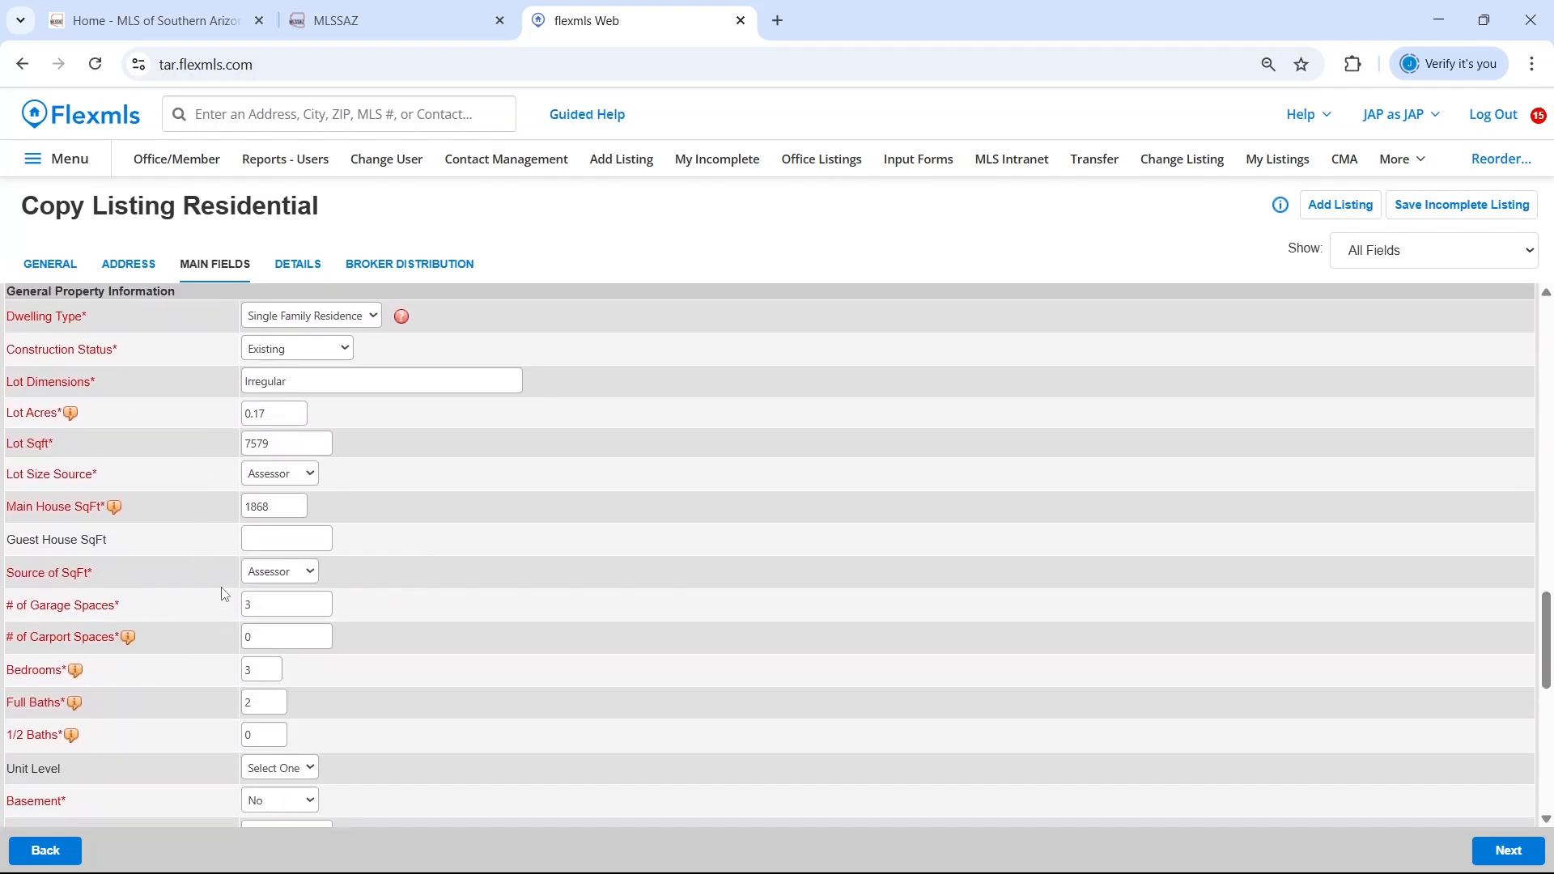
scroll(198, 551, down, 5)
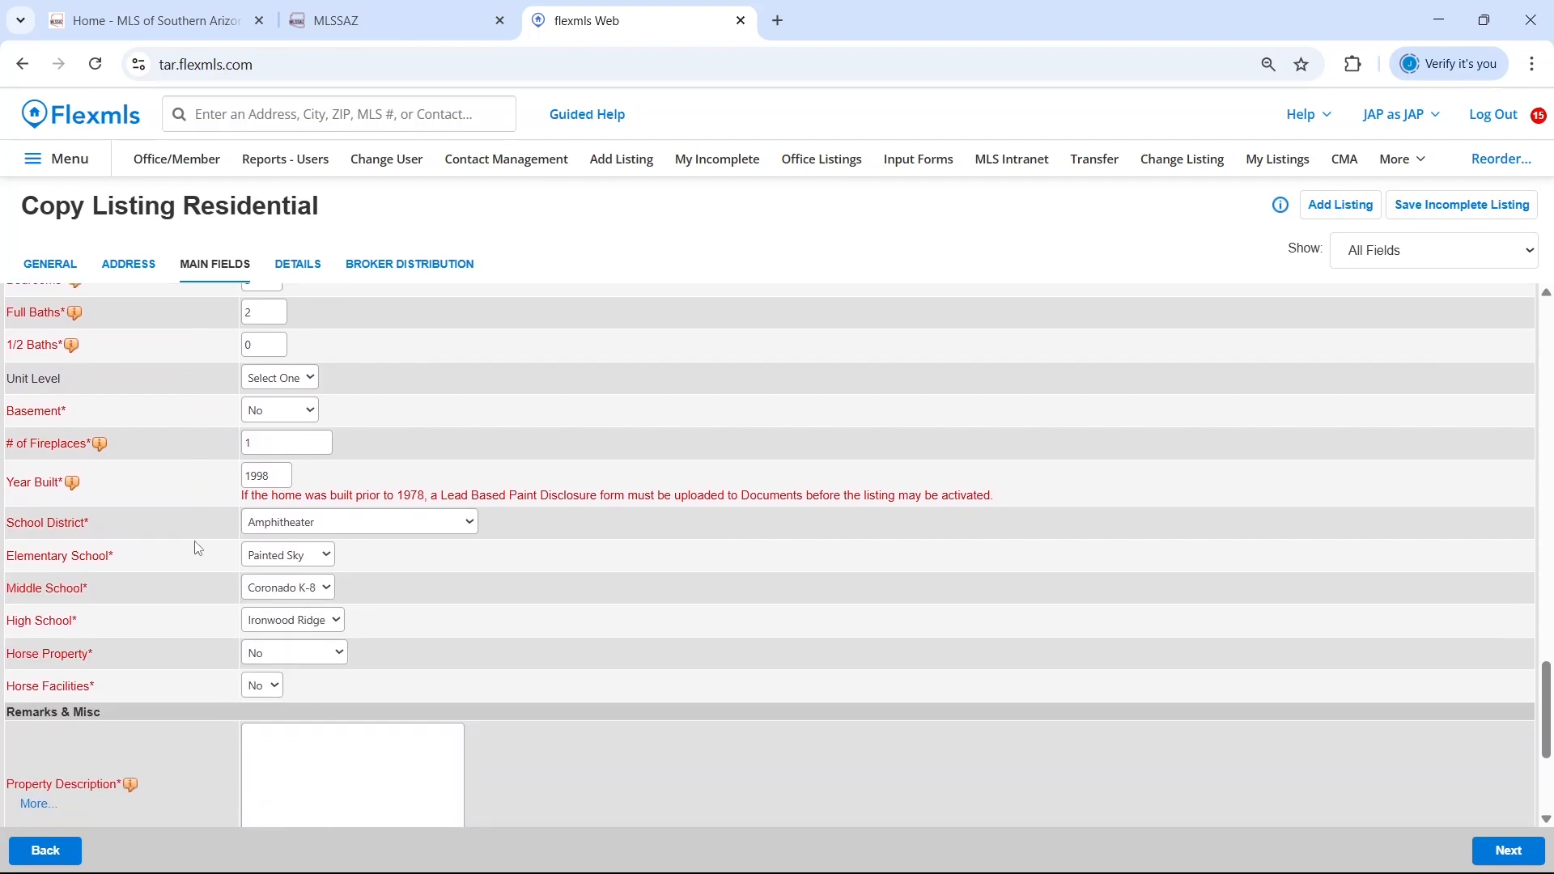
scroll(197, 548, down, 2)
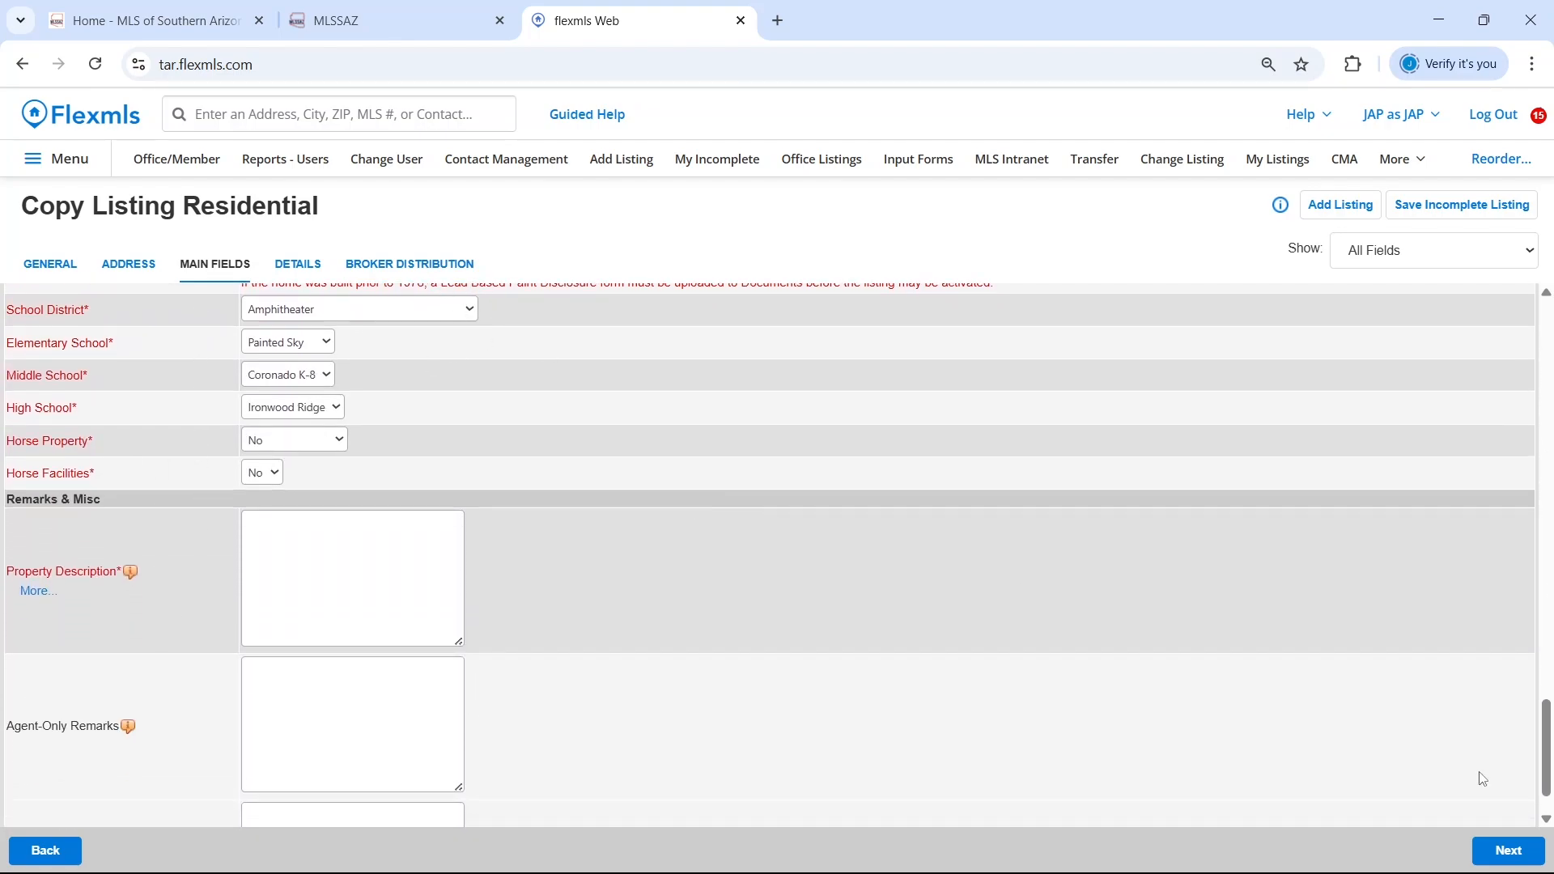
Step: Review the copied listing's detail features from Showing Service down to Income Property, and proceed to the broker distribution options
click(298, 271)
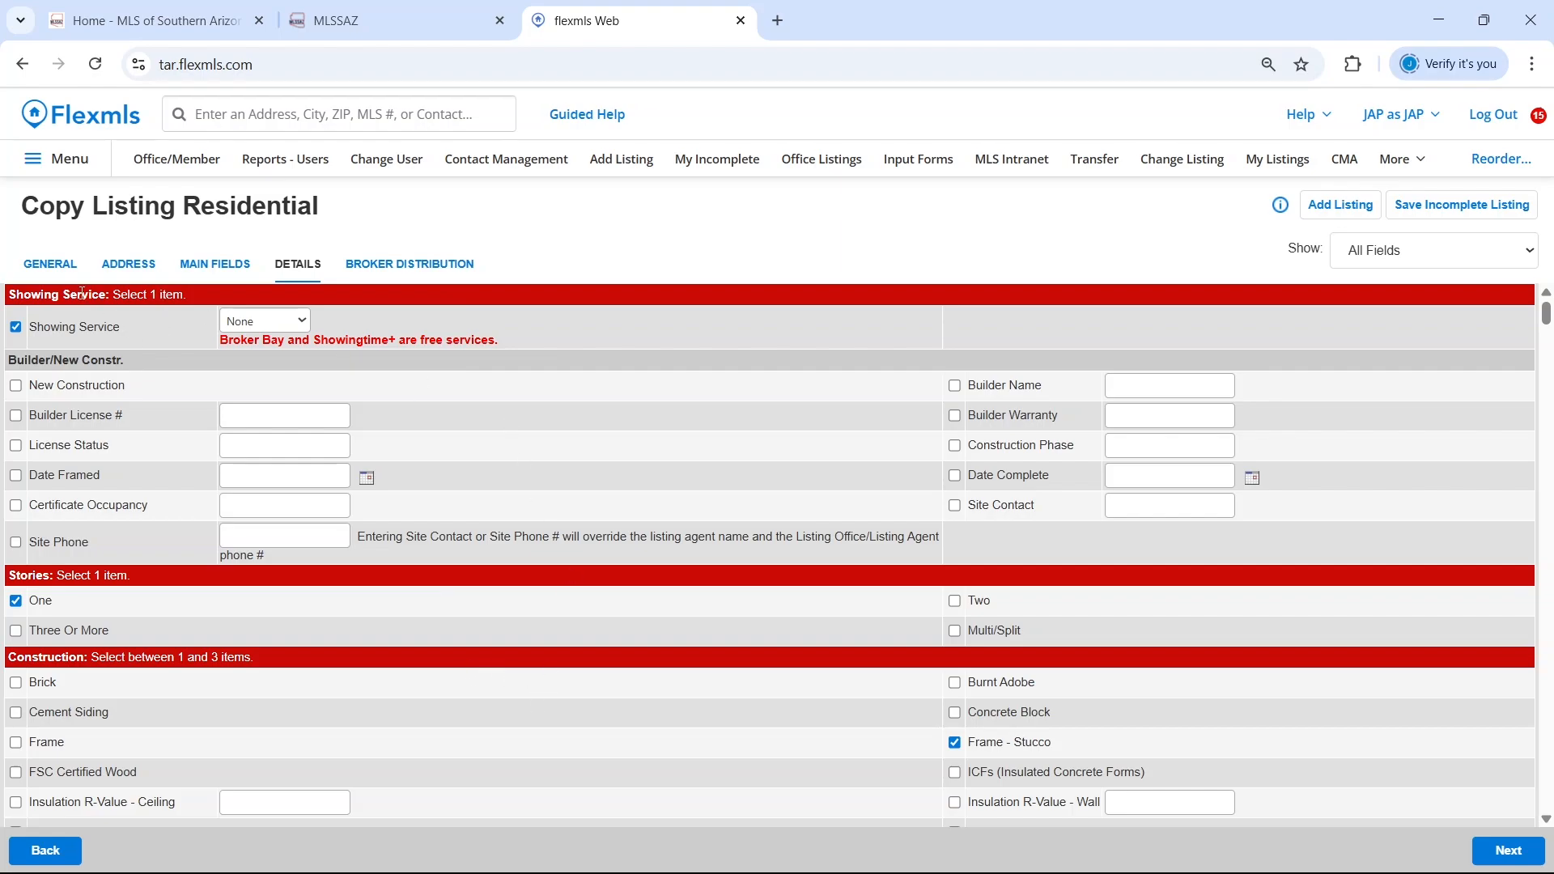
scroll(530, 393, down, 1)
scroll(531, 394, down, 1)
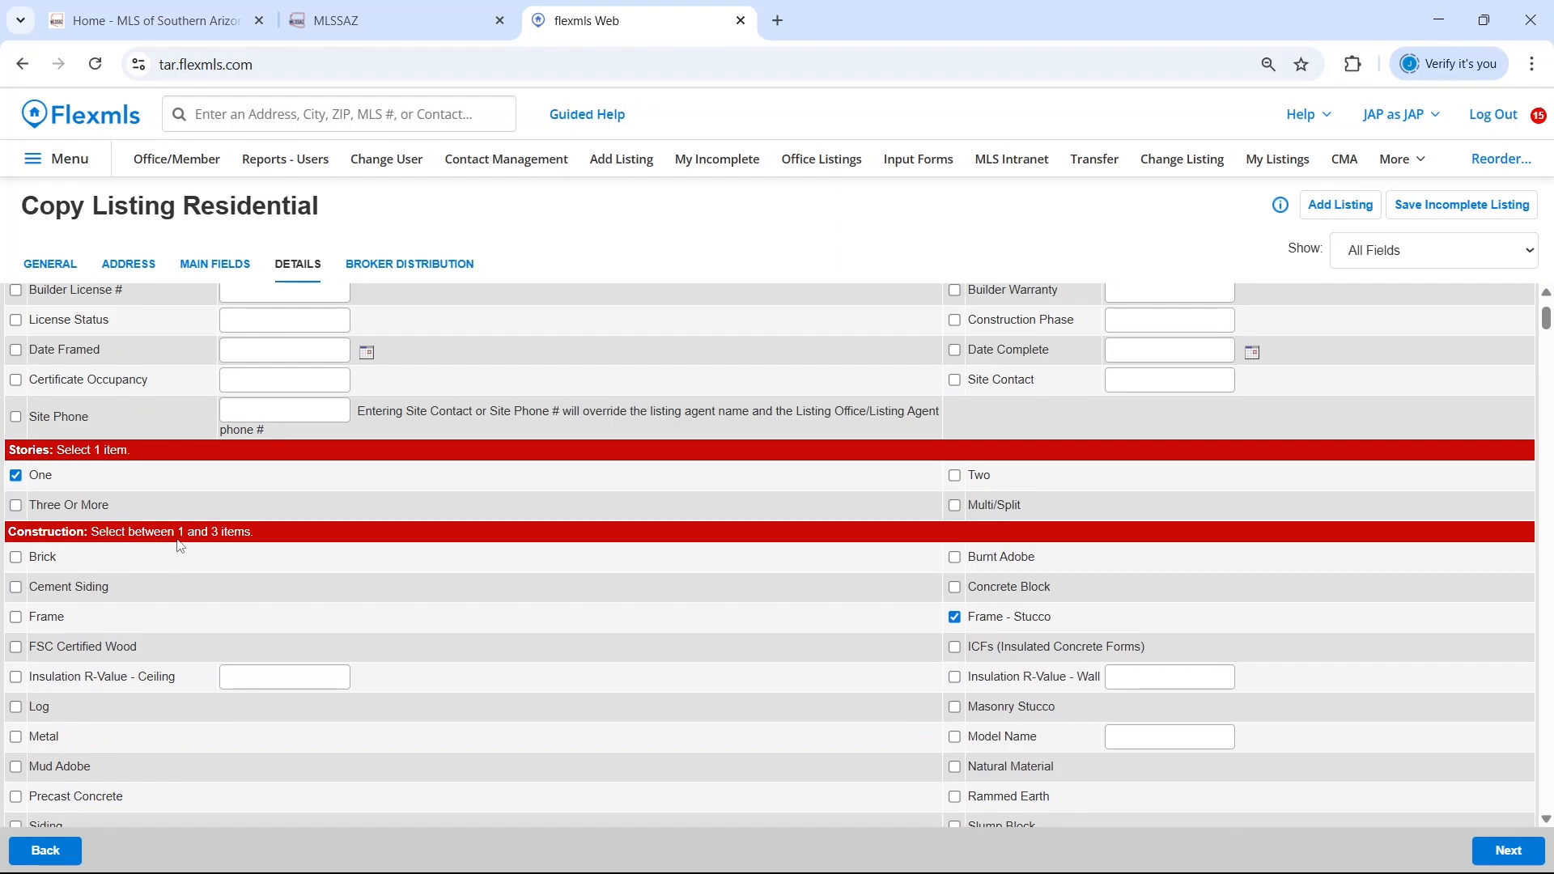
scroll(570, 656, down, 5)
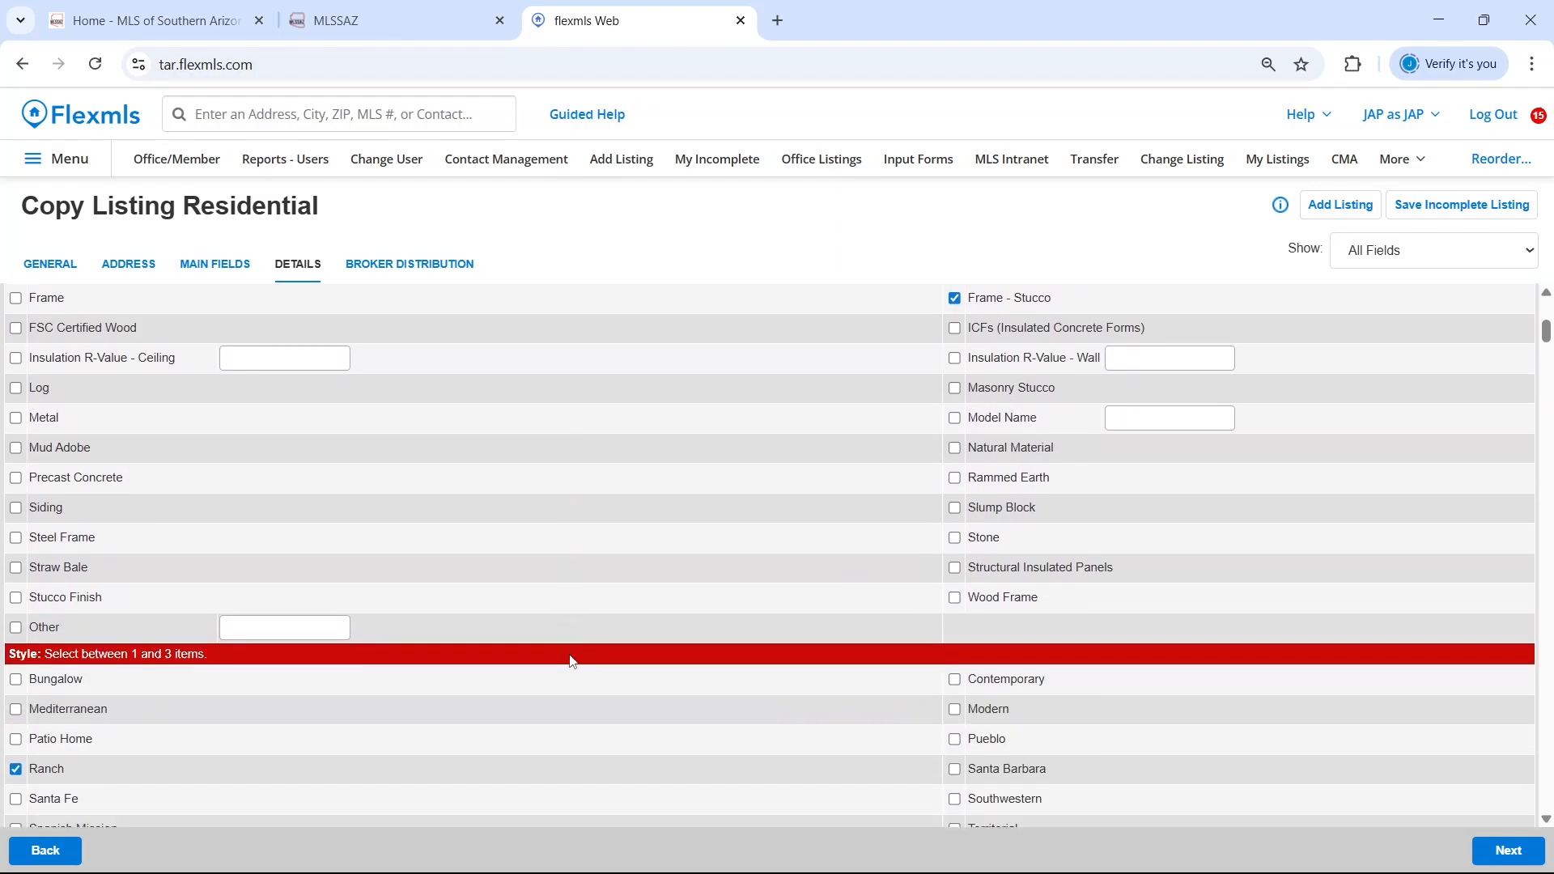
scroll(572, 661, down, 1)
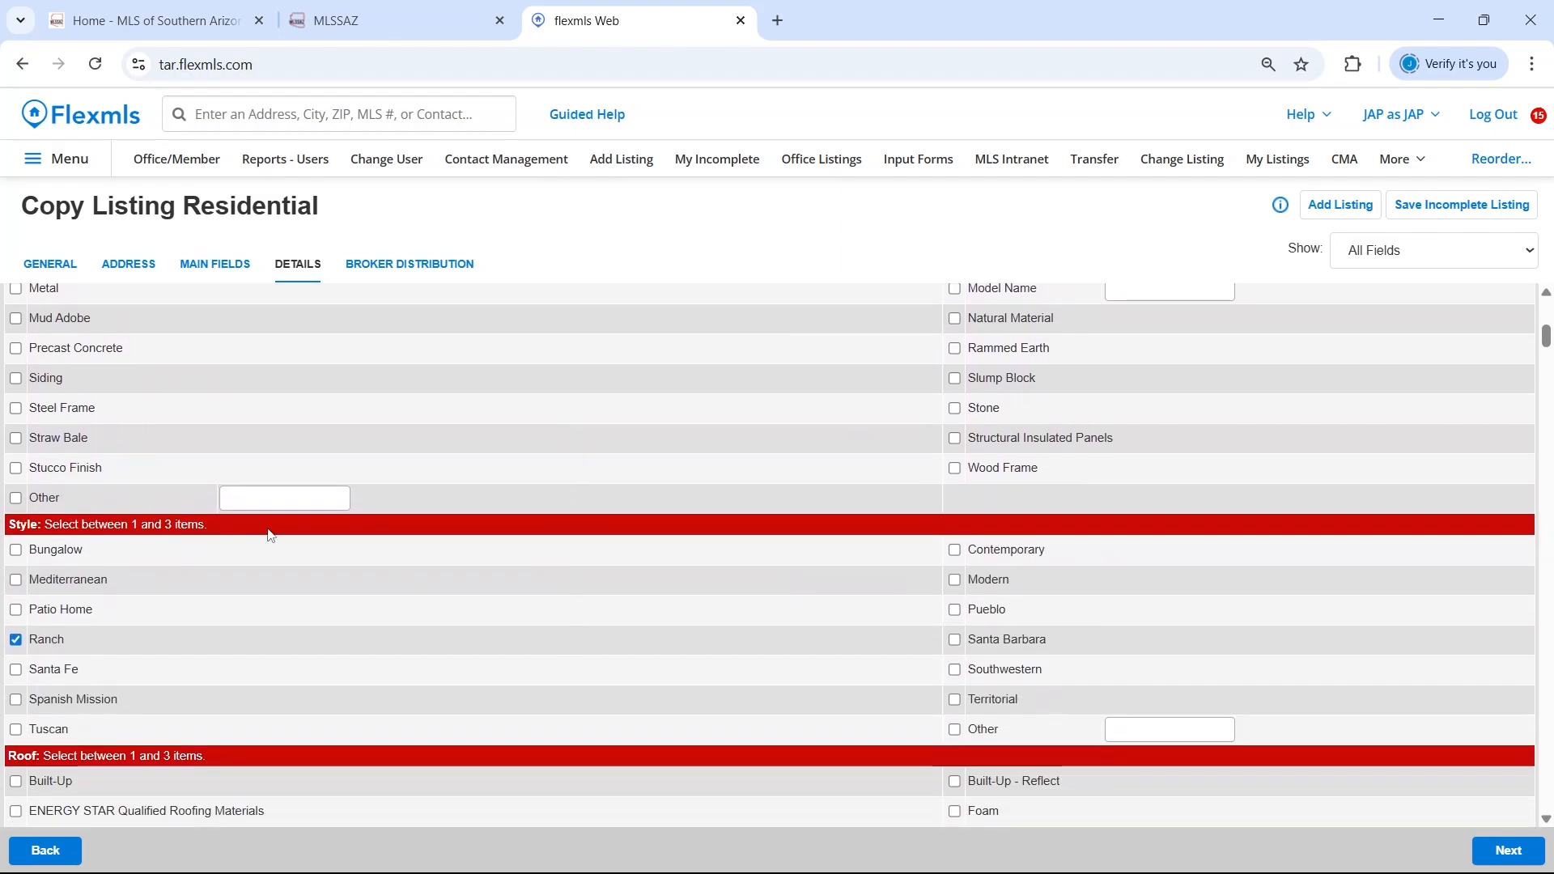
scroll(659, 628, down, 7)
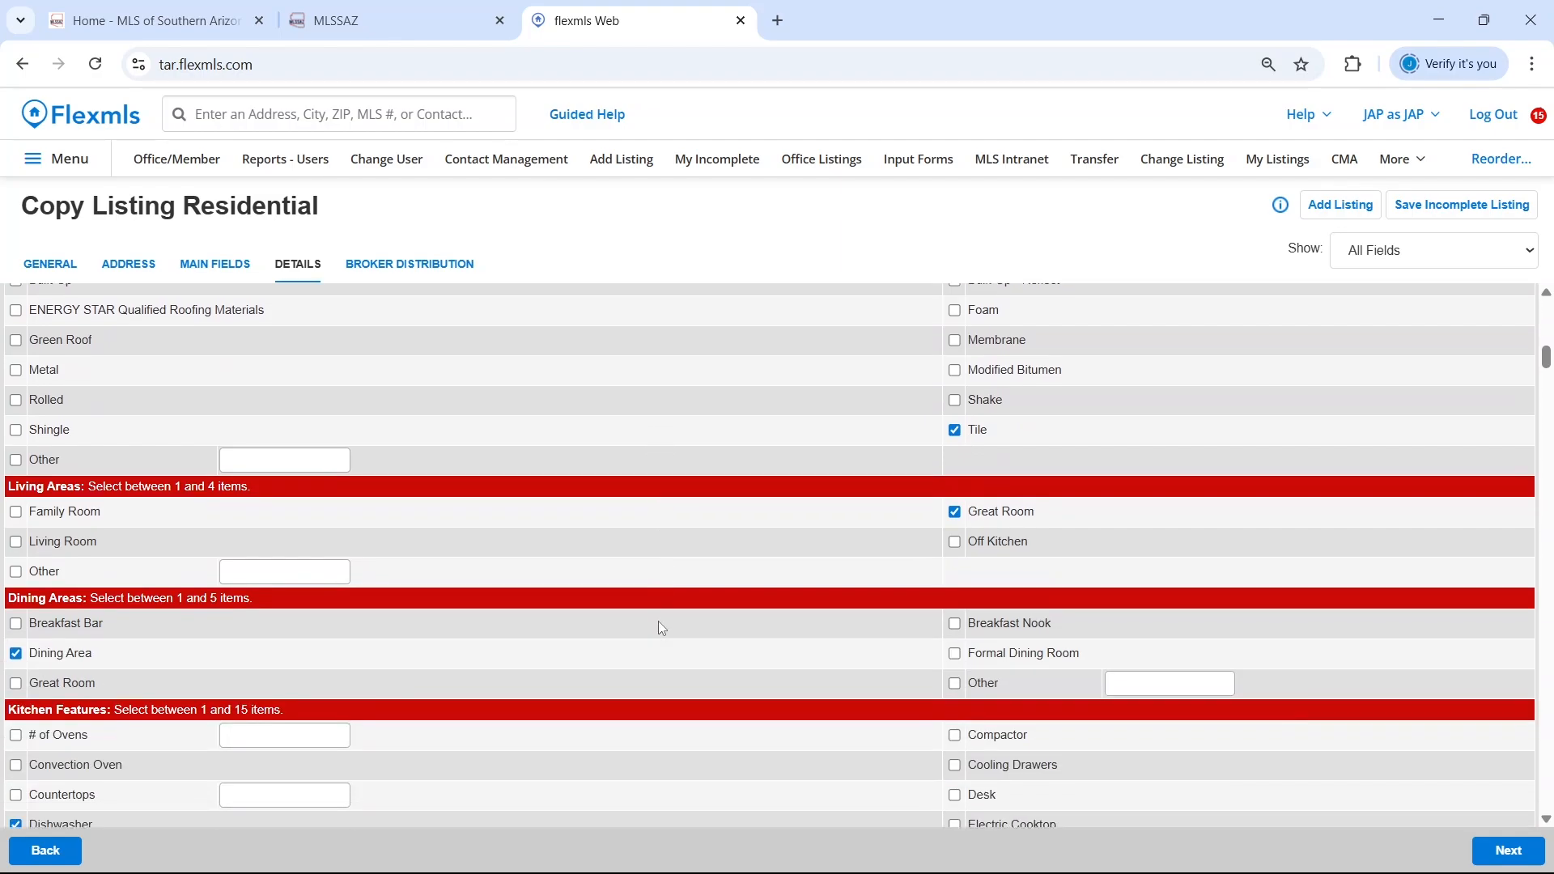
scroll(661, 628, down, 13)
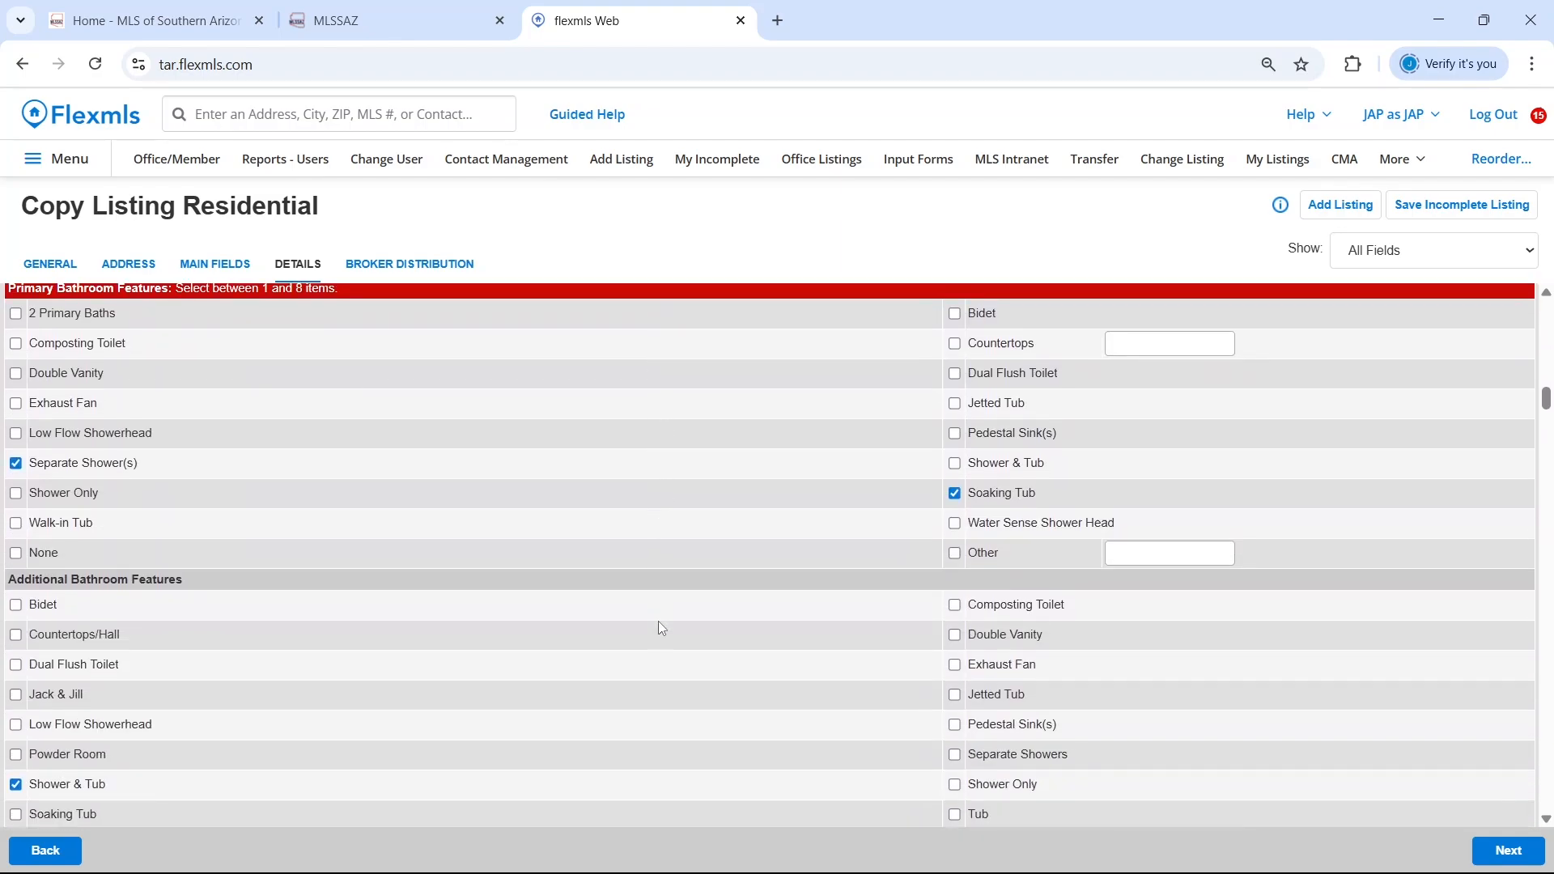
scroll(661, 629, down, 3)
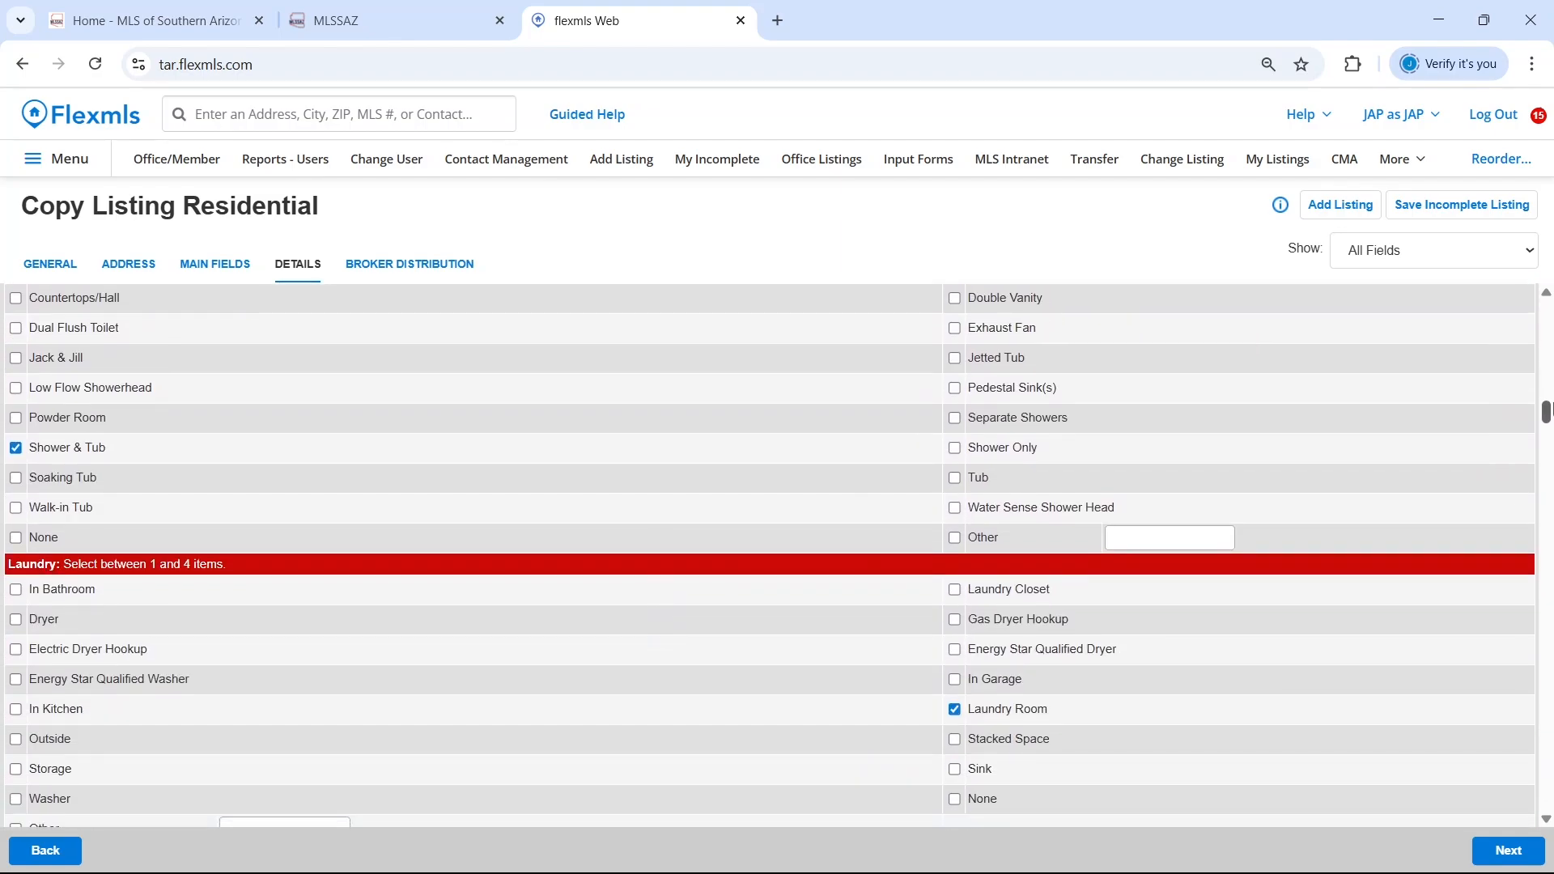
drag(1546, 413, 1549, 791)
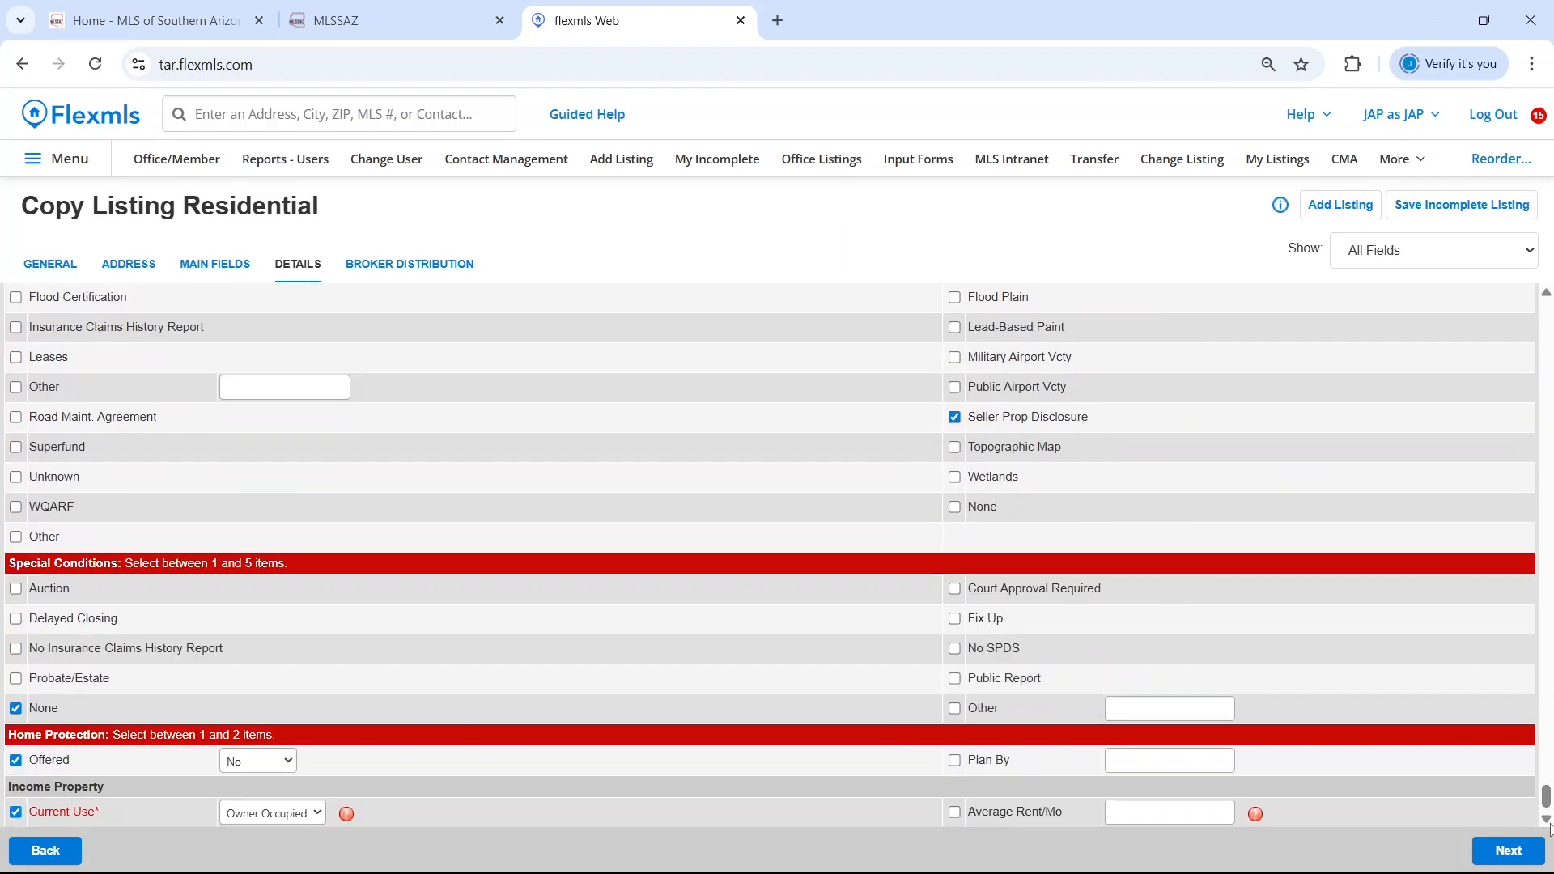
click(1508, 851)
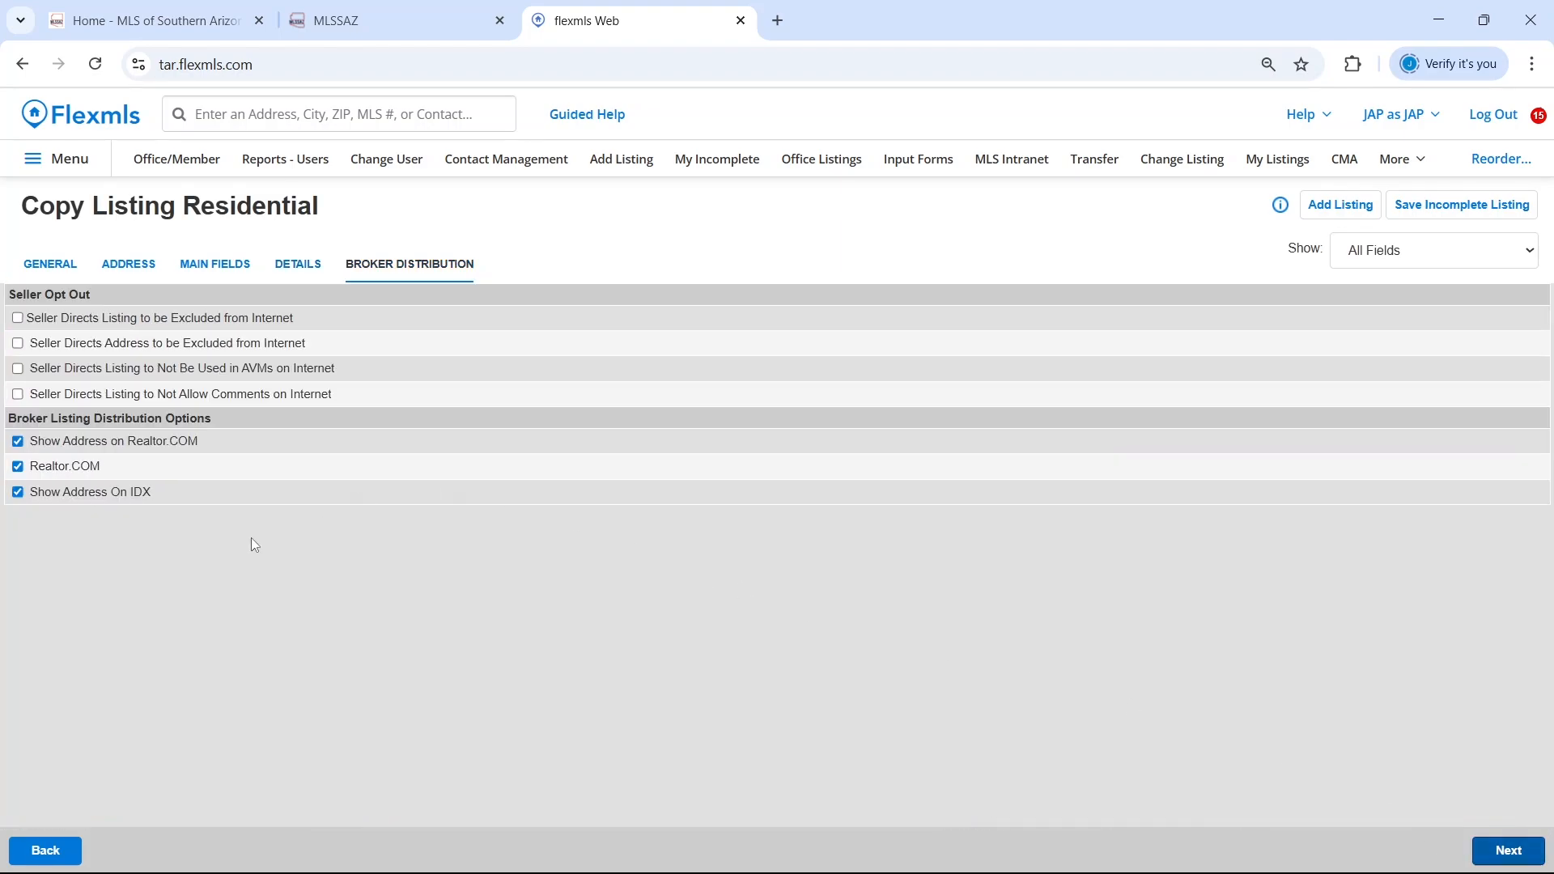